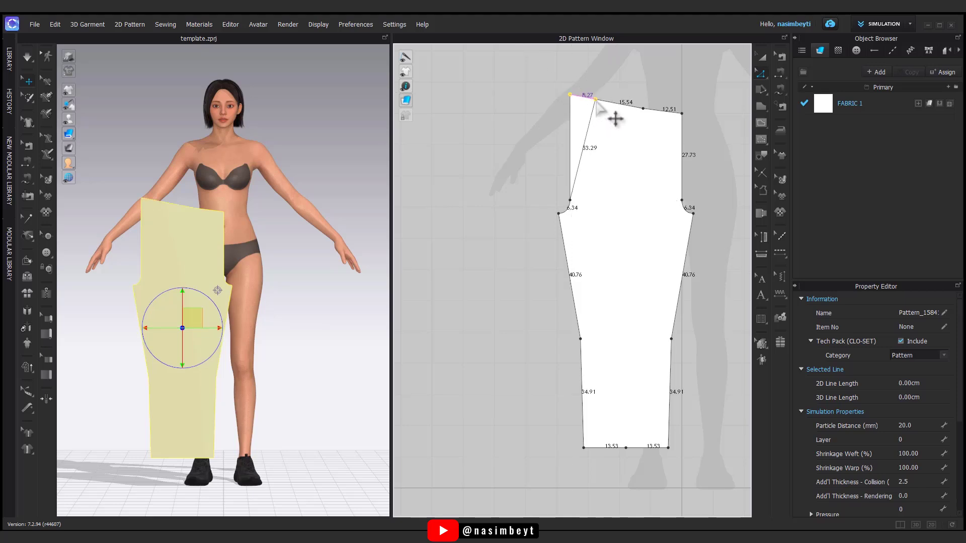
# Reshape the back edge of the trouser panel by slanting it inward towards the waist and extending the crotch curve outward.
pyautogui.moveTo(547, 200)
pyautogui.mouseDown()
pyautogui.moveTo(564, 226)
pyautogui.moveTo(556, 229)
pyautogui.moveTo(559, 210)
pyautogui.mouseUp()
pyautogui.press('Left')
pyautogui.press('Left')
pyautogui.click(539, 265)
pyautogui.scroll(6, 562, 203)
pyautogui.click(542, 246)
pyautogui.moveTo(561, 280); pyautogui.dragTo(604, 272)
pyautogui.click(503, 218)
pyautogui.scroll(-6, 528, 271)
pyautogui.moveTo(552, 301); pyautogui.dragTo(575, 270, button='middle')
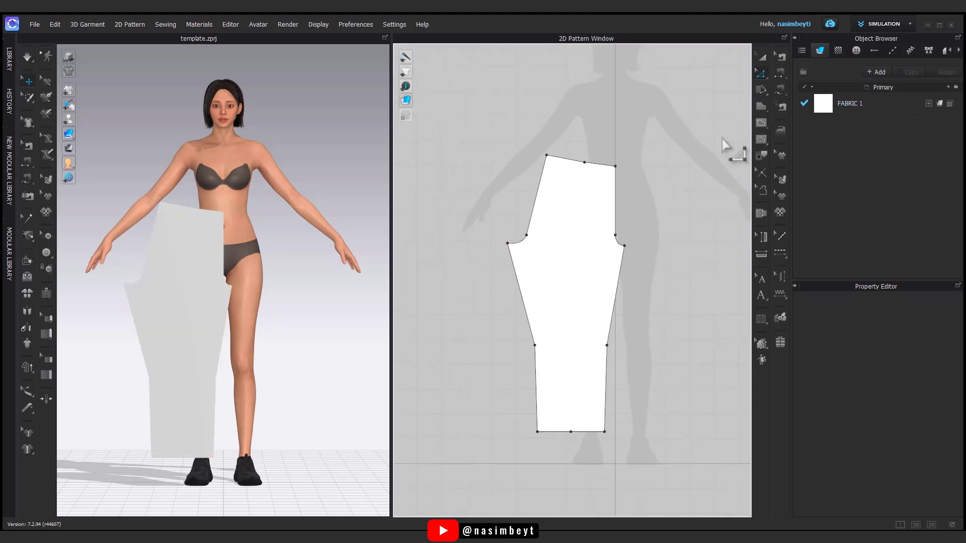
# Draw a straight internal line on the panel from the hem's midpoint up to the waist edge.
pyautogui.click(762, 75)
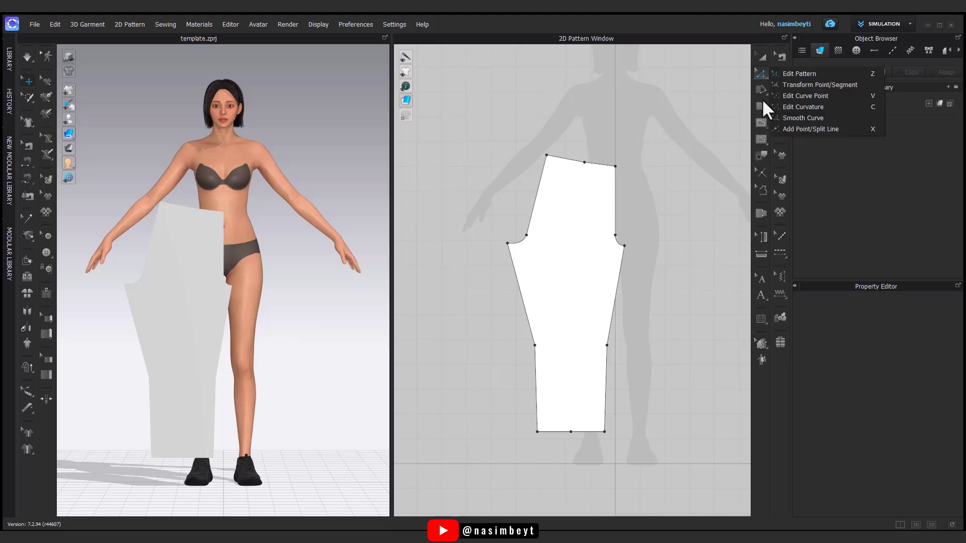
pyautogui.click(760, 123)
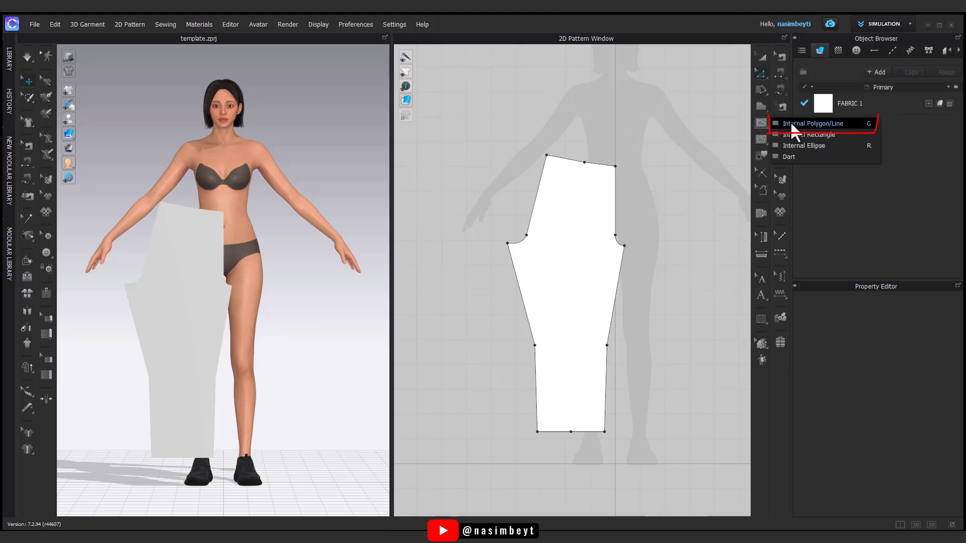
pyautogui.click(794, 127)
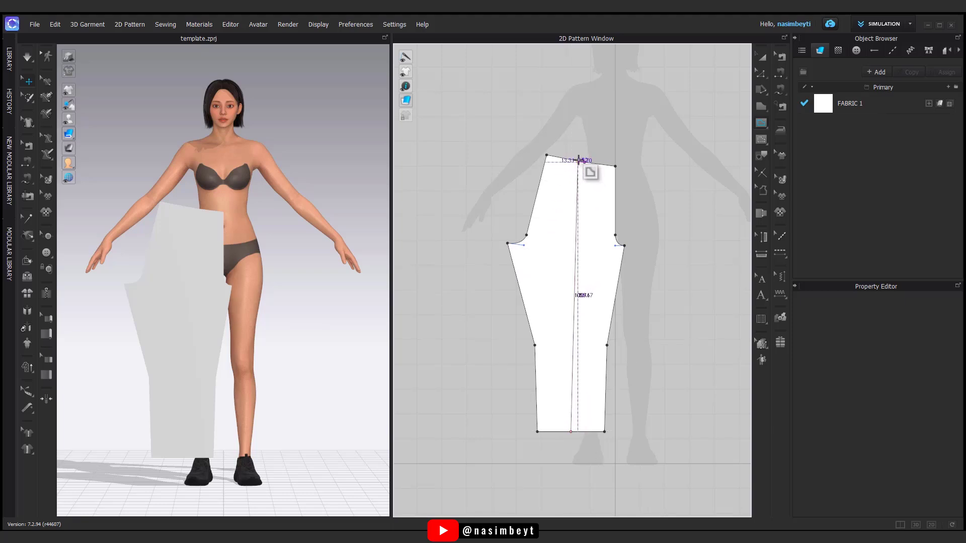
pyautogui.click(577, 161)
pyautogui.click(763, 59)
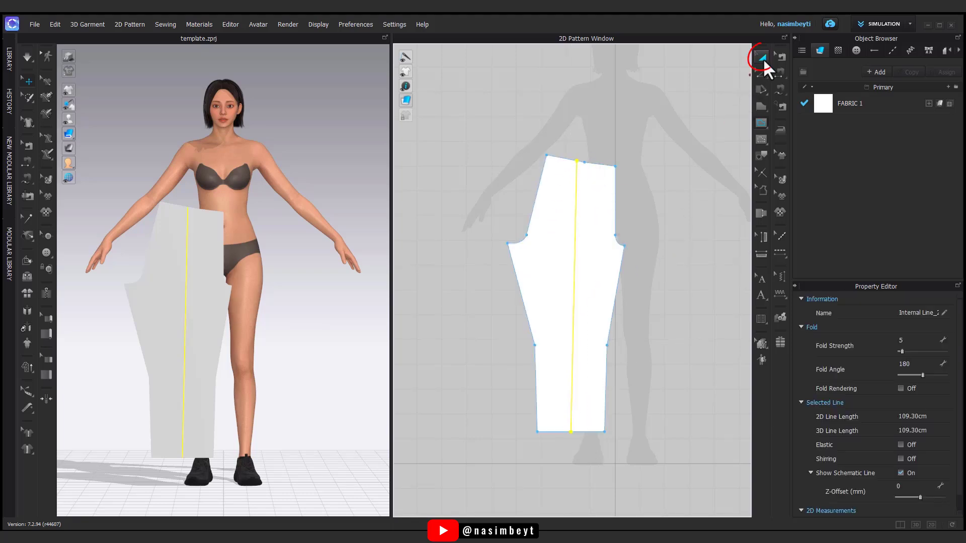
# Show the arrangement points around the avatar.
pyautogui.scroll(-3, 586, 263)
pyautogui.moveTo(326, 387); pyautogui.dragTo(321, 412, button='right')
pyautogui.moveTo(580, 362); pyautogui.dragTo(608, 351, button='middle')
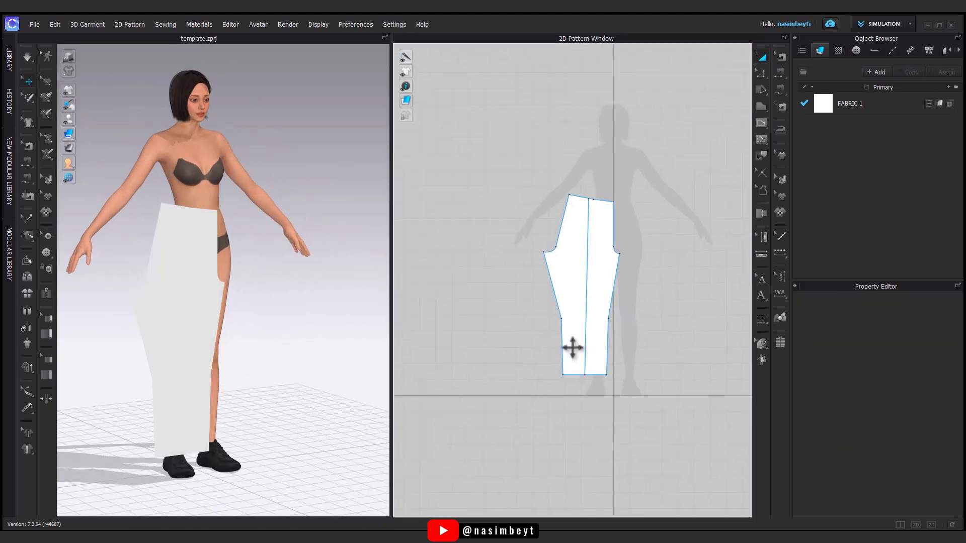
pyautogui.moveTo(373, 360); pyautogui.dragTo(248, 373, button='right')
pyautogui.moveTo(259, 364); pyautogui.dragTo(307, 357, button='middle')
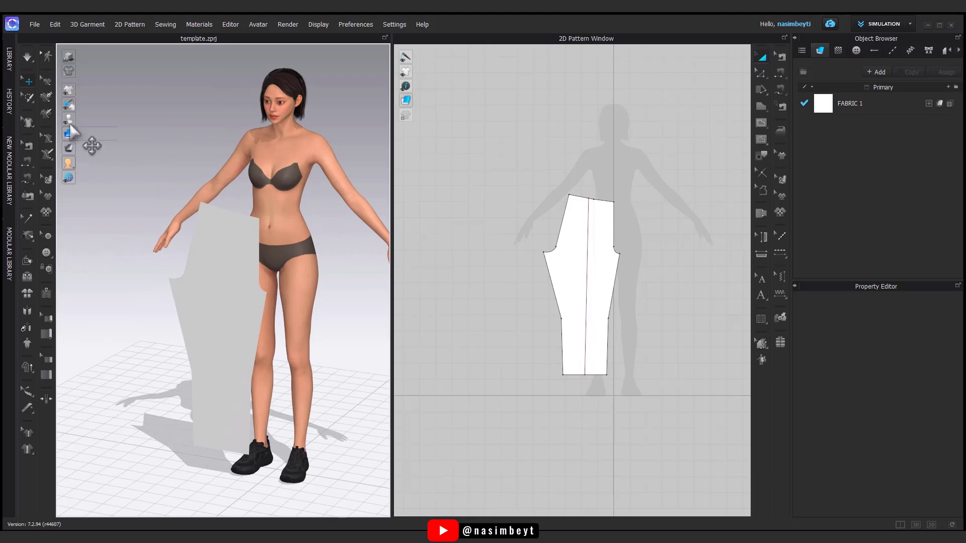
pyautogui.click(98, 120)
pyautogui.moveTo(282, 312); pyautogui.dragTo(386, 316, button='right')
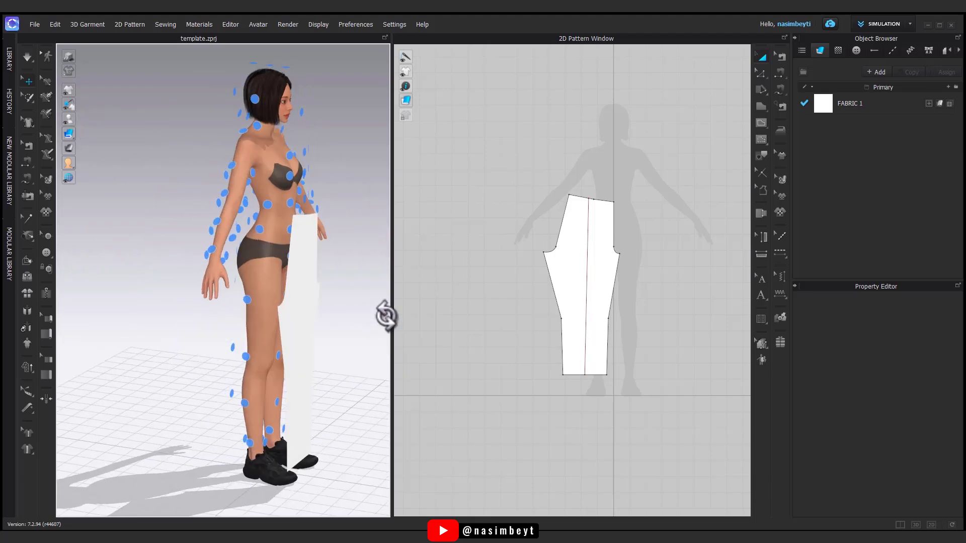
# Arrange the trouser panel around the outer side of the avatar's right leg and hide the arrangement points.
pyautogui.click(293, 315)
pyautogui.moveTo(81, 119)
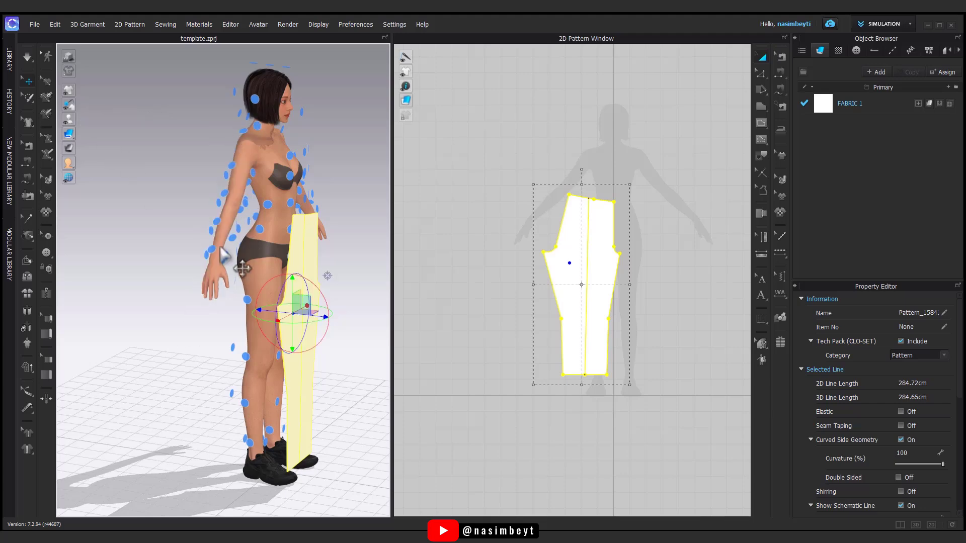
pyautogui.moveTo(302, 322); pyautogui.dragTo(371, 384, button='right')
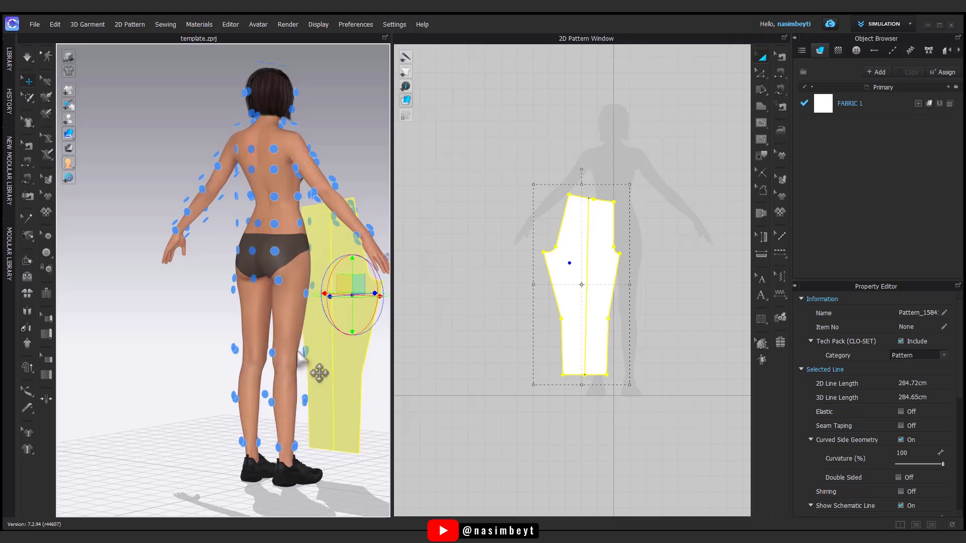
pyautogui.moveTo(303, 353); pyautogui.dragTo(176, 380, button='right')
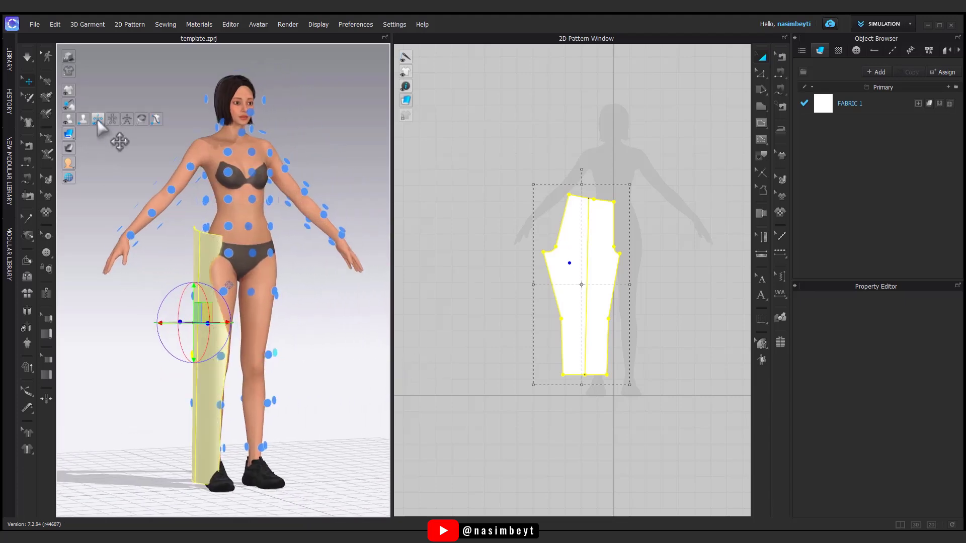
pyautogui.click(99, 120)
pyautogui.moveTo(265, 260); pyautogui.dragTo(270, 370, button='right')
# Mirror-paste a copy of the trouser panel beside the original for the other leg.
pyautogui.moveTo(629, 335); pyautogui.dragTo(538, 340, button='middle')
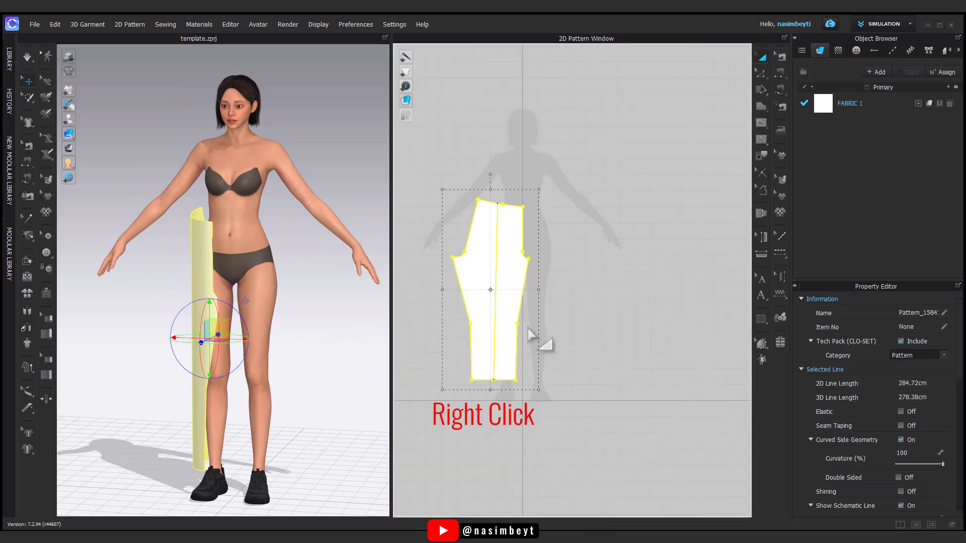
pyautogui.rightClick(555, 322)
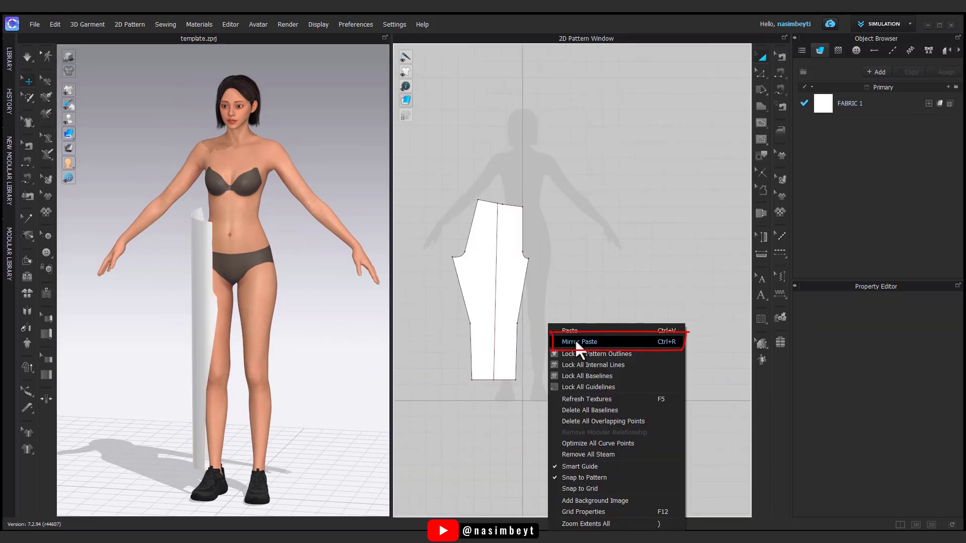
pyautogui.click(575, 339)
pyautogui.click(574, 304)
# Nudge the right-leg panel slightly sideways on the avatar and check the placement of both panels.
pyautogui.click(204, 346)
pyautogui.moveTo(224, 344); pyautogui.dragTo(228, 344)
pyautogui.click(545, 429)
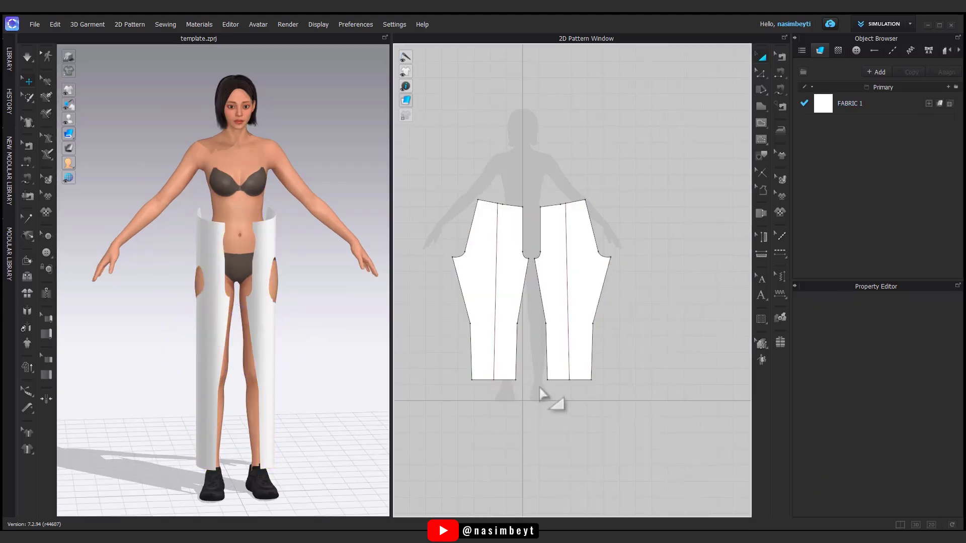
pyautogui.moveTo(552, 399); pyautogui.dragTo(562, 423, button='middle')
pyautogui.click(223, 257)
pyautogui.click(257, 292)
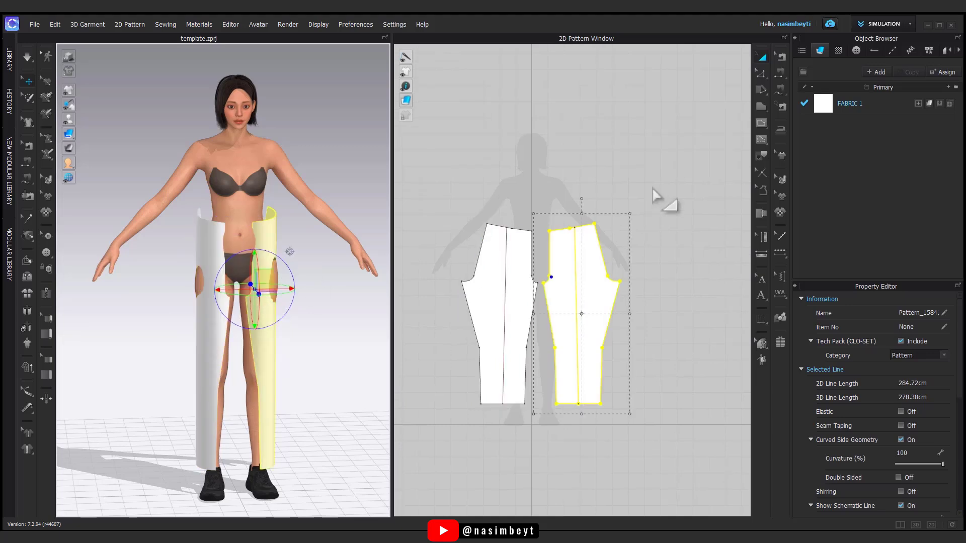
pyautogui.click(647, 205)
# Free-sew the two panels together along their front crotch edges and along their back crotch edges, from waist to crotch point.
pyautogui.click(782, 91)
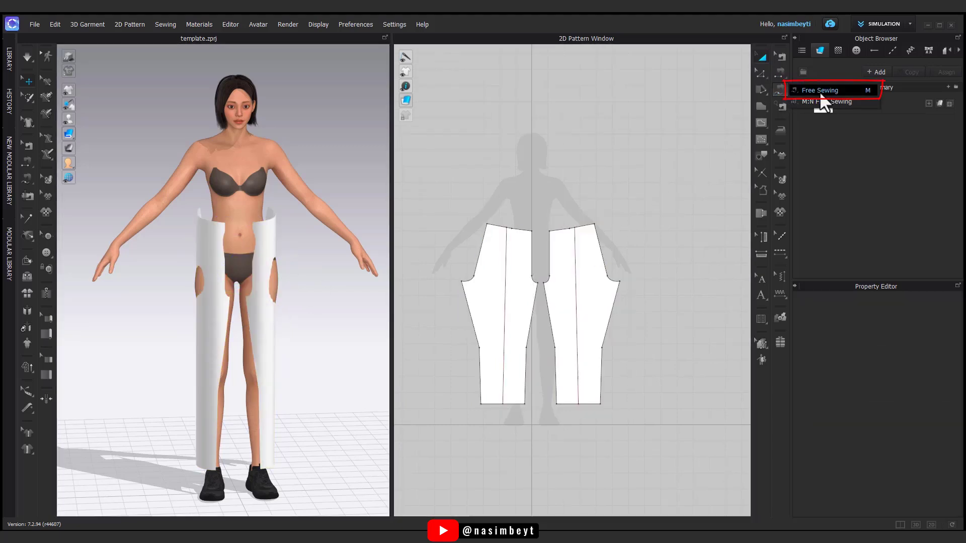
pyautogui.click(820, 94)
pyautogui.click(532, 231)
pyautogui.click(538, 283)
pyautogui.click(550, 231)
pyautogui.click(542, 283)
pyautogui.click(487, 223)
pyautogui.click(461, 282)
pyautogui.click(594, 224)
pyautogui.click(620, 282)
# Run a brief simulation to close the front and back crotch seams around the avatar.
pyautogui.moveTo(302, 393); pyautogui.dragTo(247, 380, button='right')
pyautogui.press('space')
pyautogui.press('space')
pyautogui.scroll(5, 250, 384)
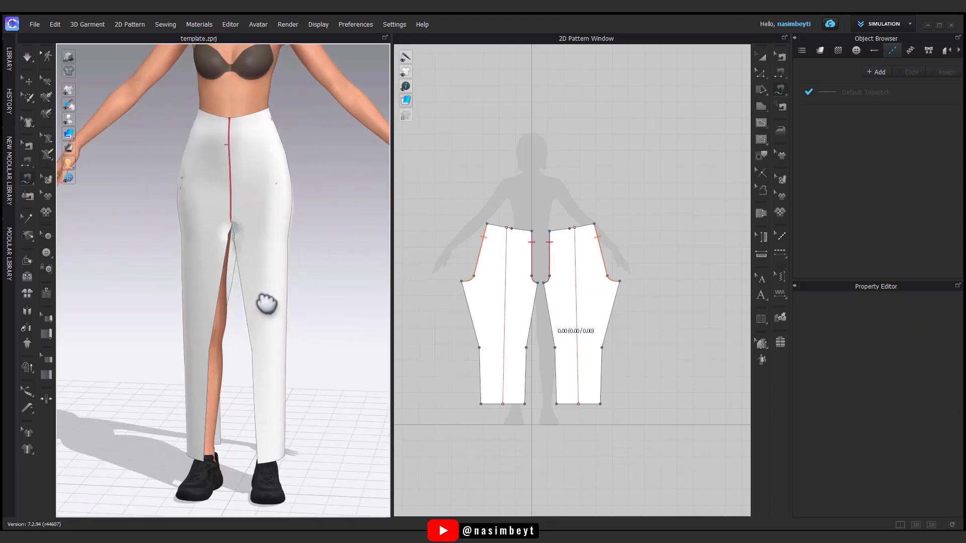
# Free-sew the inseam of each leg, joining the panel's front and back inner edges from crotch point to hem.
pyautogui.click(461, 281)
pyautogui.click(480, 404)
pyautogui.click(538, 283)
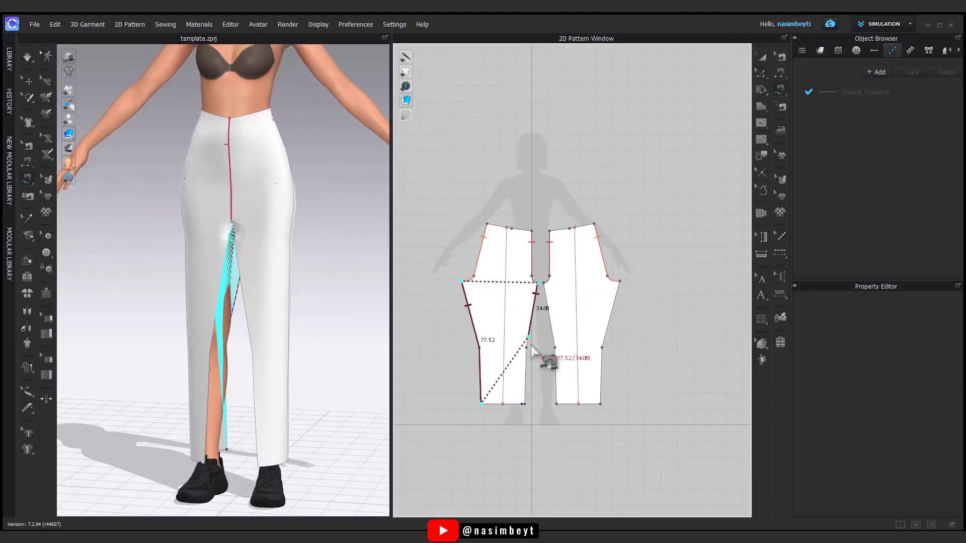
pyautogui.click(525, 404)
pyautogui.click(544, 283)
pyautogui.click(556, 404)
pyautogui.click(620, 281)
pyautogui.click(601, 404)
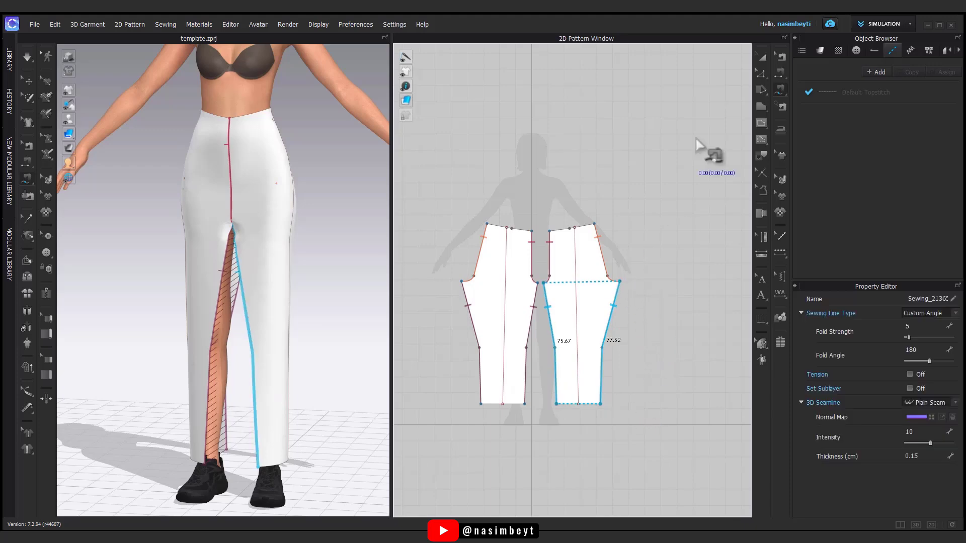
pyautogui.click(763, 59)
# Simulate the sewn trousers and adjust the fabric around the hips from the back and front.
pyautogui.press('space')
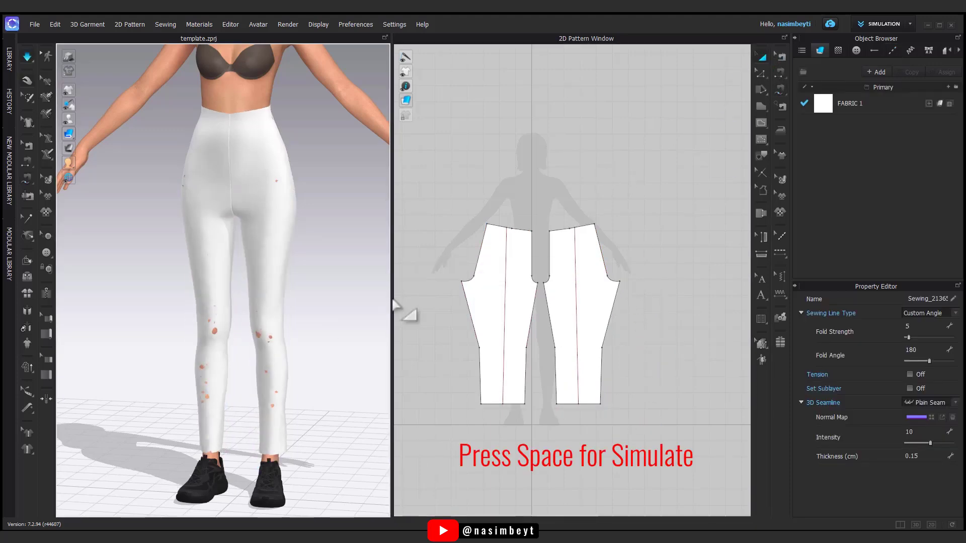
pyautogui.moveTo(324, 438); pyautogui.dragTo(322, 417, button='right')
pyautogui.moveTo(300, 172); pyautogui.dragTo(334, 242, button='right')
pyautogui.click(260, 180)
pyautogui.click(352, 231)
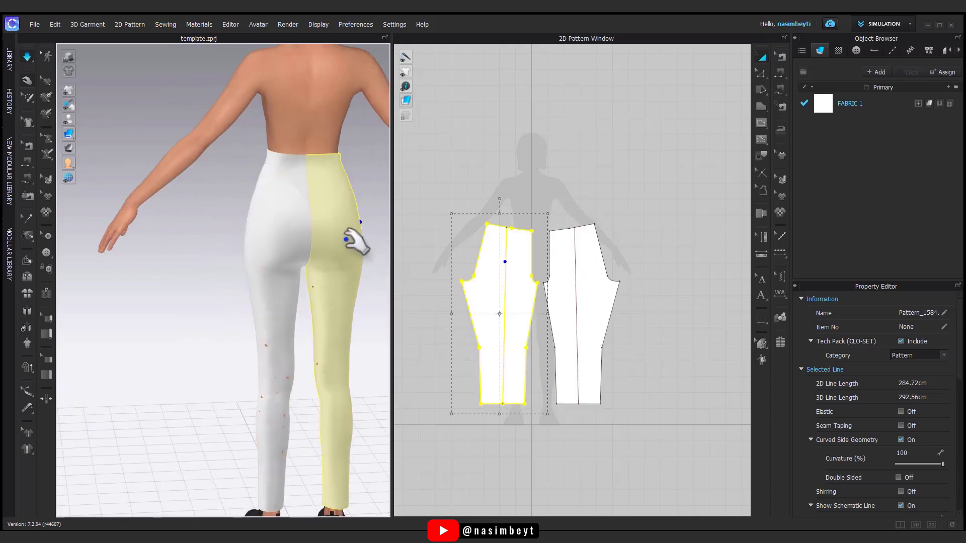
pyautogui.click(282, 244)
pyautogui.moveTo(373, 266); pyautogui.dragTo(315, 314, button='right')
pyautogui.click(191, 250)
pyautogui.click(533, 434)
pyautogui.press('space')
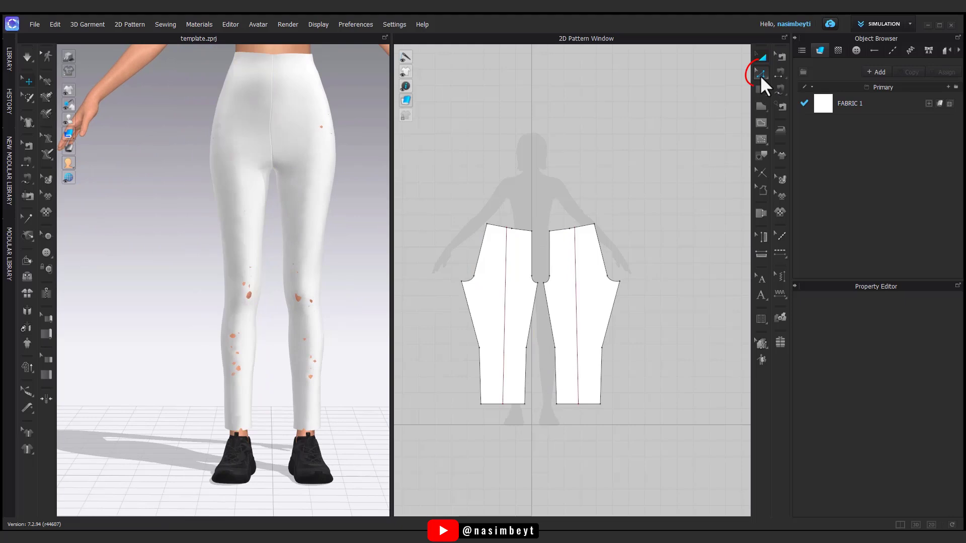
# Narrow both trouser hems by moving the corner points at each end slightly inward on the two panels together.
pyautogui.scroll(5, 523, 399)
pyautogui.click(452, 378)
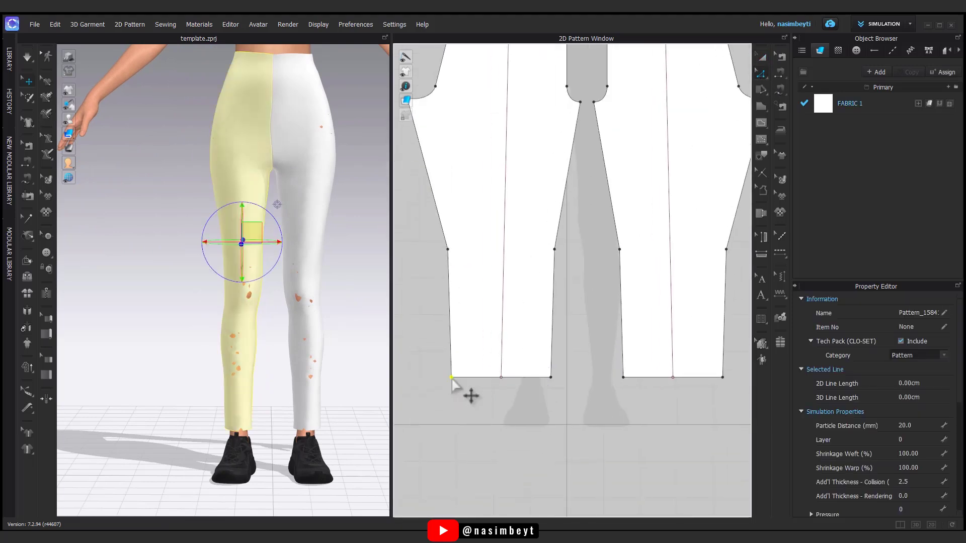
pyautogui.keyDown('shift'); pyautogui.click(624, 378); pyautogui.keyUp('shift')
pyautogui.moveTo(624, 378); pyautogui.dragTo(631, 378)
pyautogui.click(551, 377)
pyautogui.keyDown('shift'); pyautogui.click(722, 378); pyautogui.keyUp('shift')
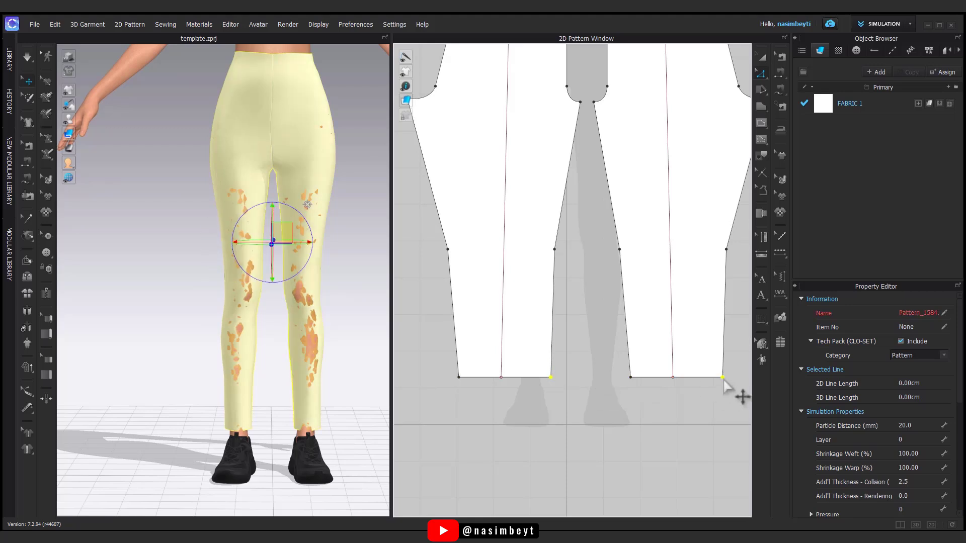
pyautogui.moveTo(723, 378); pyautogui.dragTo(716, 378)
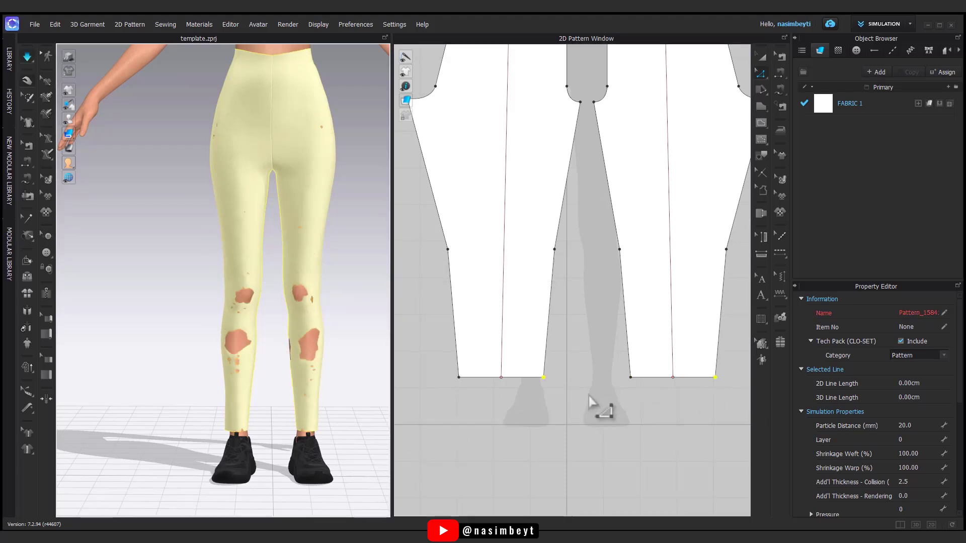
# Taper both hems further by moving their corner points inward a second time by the same small amount.
pyautogui.click(544, 377)
pyautogui.keyDown('shift'); pyautogui.click(715, 378); pyautogui.keyUp('shift')
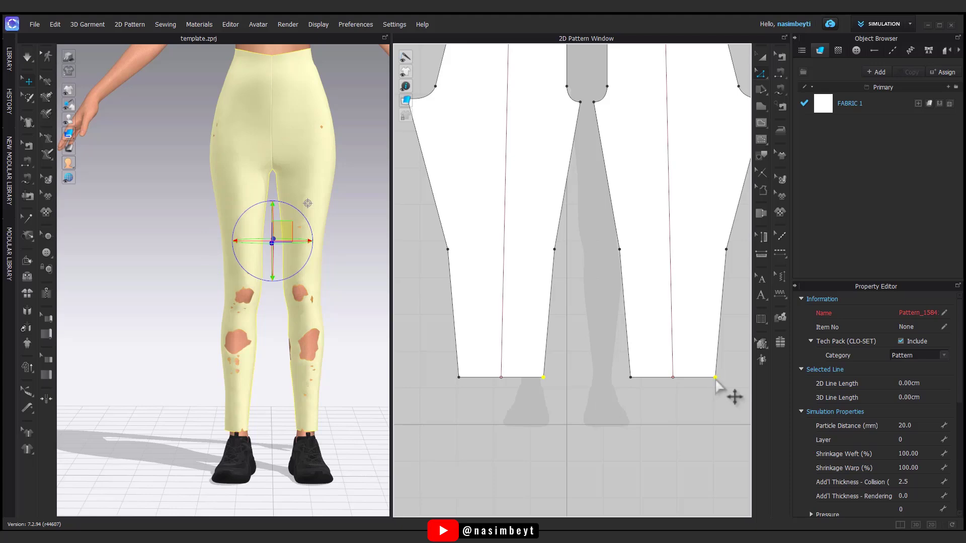
pyautogui.moveTo(715, 378); pyautogui.dragTo(708, 377)
pyautogui.click(458, 377)
pyautogui.keyDown('shift'); pyautogui.click(631, 377); pyautogui.keyUp('shift')
pyautogui.moveTo(631, 377); pyautogui.dragTo(638, 377)
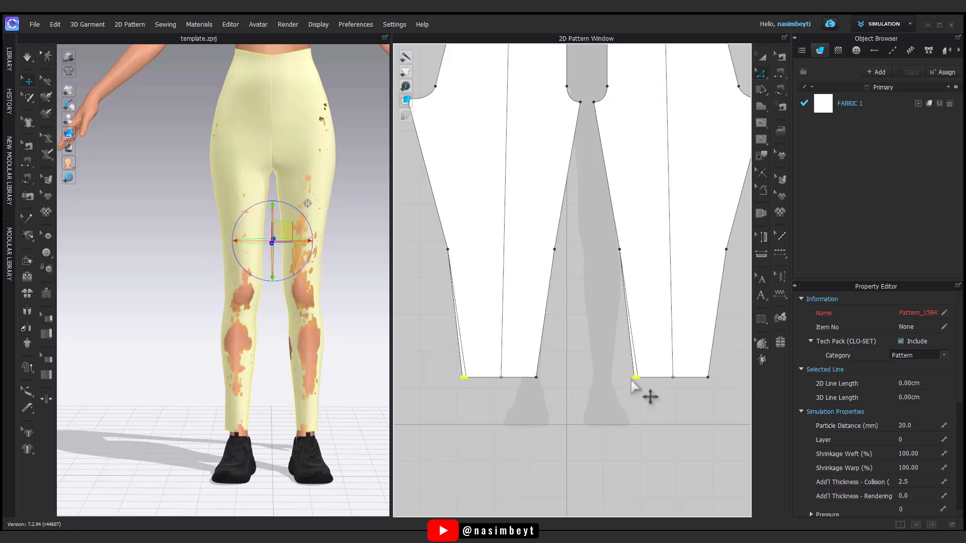
# Simulate the tapered trousers and tug the fabric into place around the lower legs.
pyautogui.press('space')
pyautogui.moveTo(306, 460); pyautogui.dragTo(272, 461, button='right')
pyautogui.moveTo(236, 377); pyautogui.dragTo(229, 378)
pyautogui.moveTo(225, 336); pyautogui.dragTo(208, 327)
pyautogui.moveTo(254, 378); pyautogui.dragTo(304, 379, button='right')
pyautogui.scroll(-2, 304, 379)
pyautogui.moveTo(259, 395); pyautogui.dragTo(269, 431, button='middle')
pyautogui.moveTo(270, 431); pyautogui.dragTo(246, 428, button='right')
pyautogui.click(345, 377)
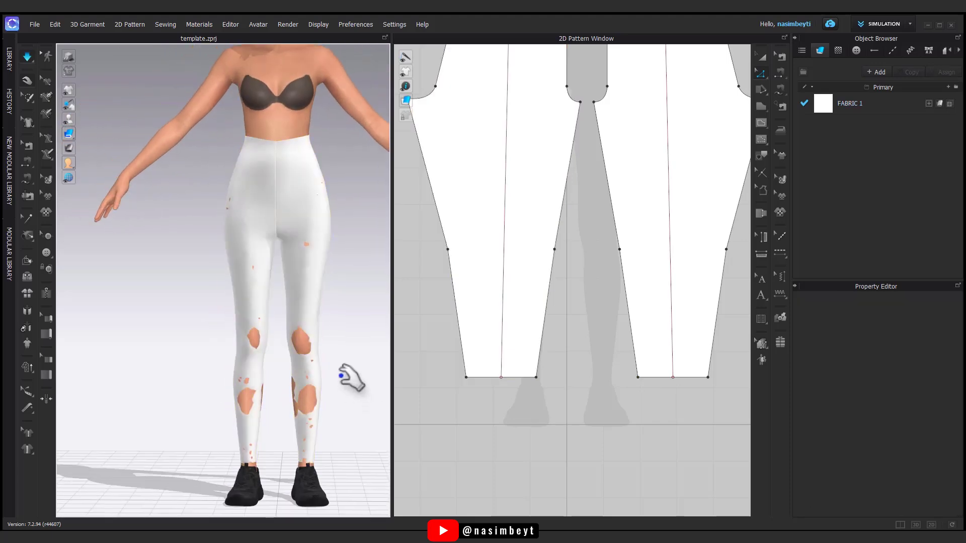
pyautogui.press('space')
# Set the skin offset of the whole avatar to 3 mm.
pyautogui.click(308, 147)
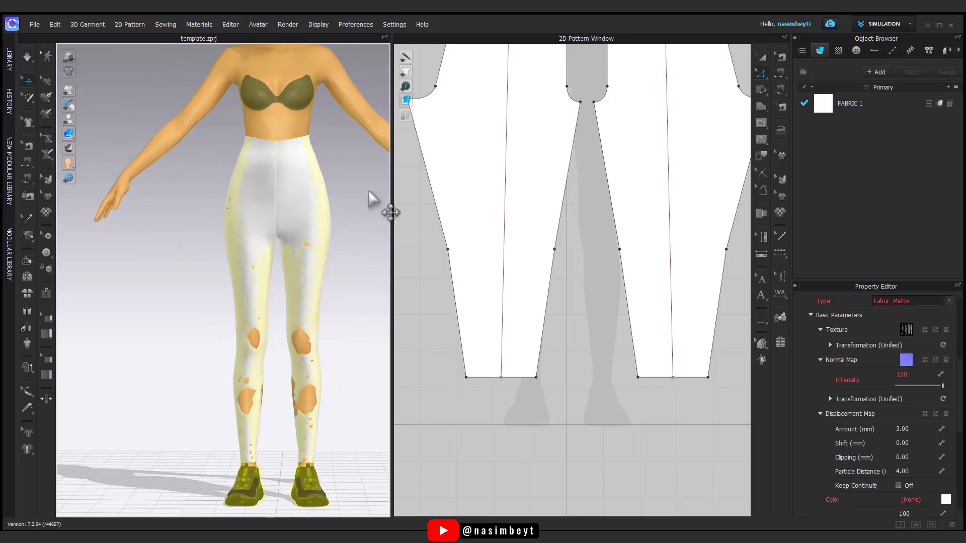
pyautogui.scroll(6, 885, 434)
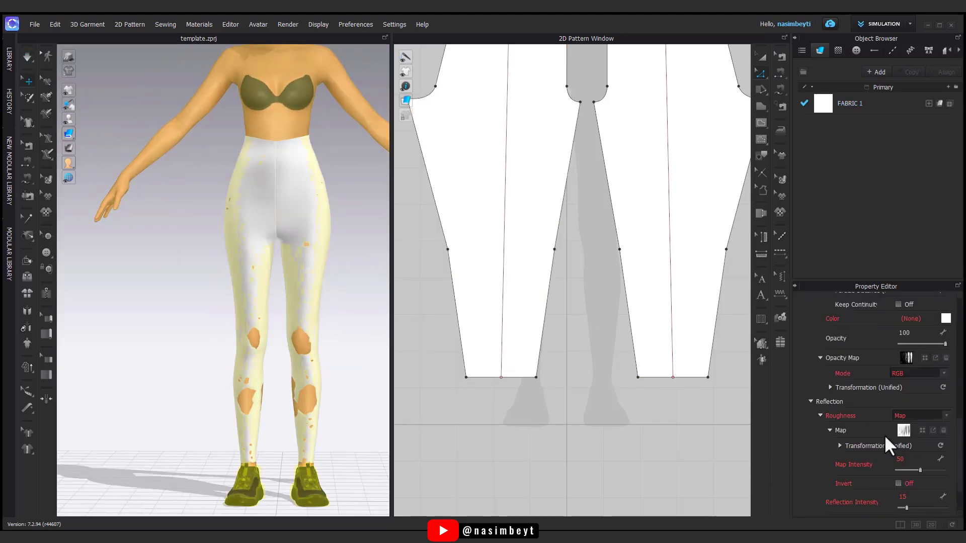
pyautogui.click(919, 412)
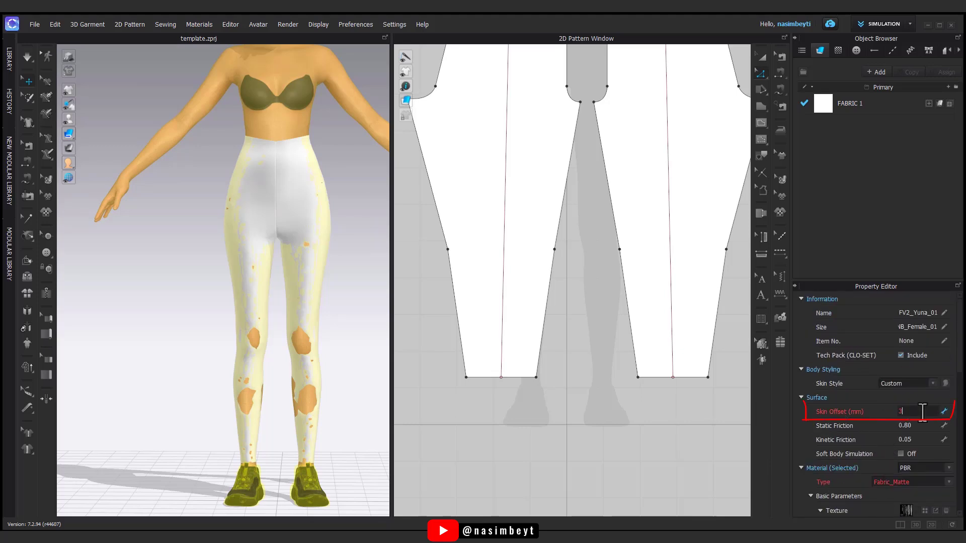
# Simulate again and pull the fabric over the exposed skin at the knees and shins.
pyautogui.press('space')
pyautogui.moveTo(300, 382)
pyautogui.mouseDown()
pyautogui.moveTo(286, 379)
pyautogui.moveTo(293, 396)
pyautogui.mouseUp()
pyautogui.click(305, 392)
pyautogui.moveTo(325, 406); pyautogui.dragTo(305, 419, button='right')
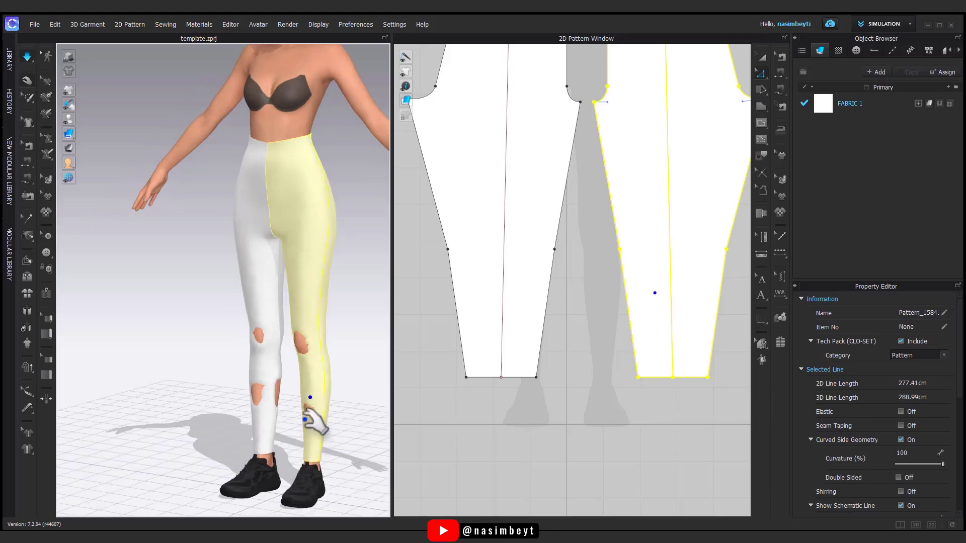
pyautogui.moveTo(257, 332); pyautogui.dragTo(227, 371)
pyautogui.moveTo(253, 408); pyautogui.dragTo(291, 412)
pyautogui.click(278, 382)
pyautogui.moveTo(281, 376); pyautogui.dragTo(295, 383)
# Pull the fabric over the exposed calf at the back of the leg and stop the simulation.
pyautogui.moveTo(330, 410); pyautogui.dragTo(205, 409, button='right')
pyautogui.click(238, 376)
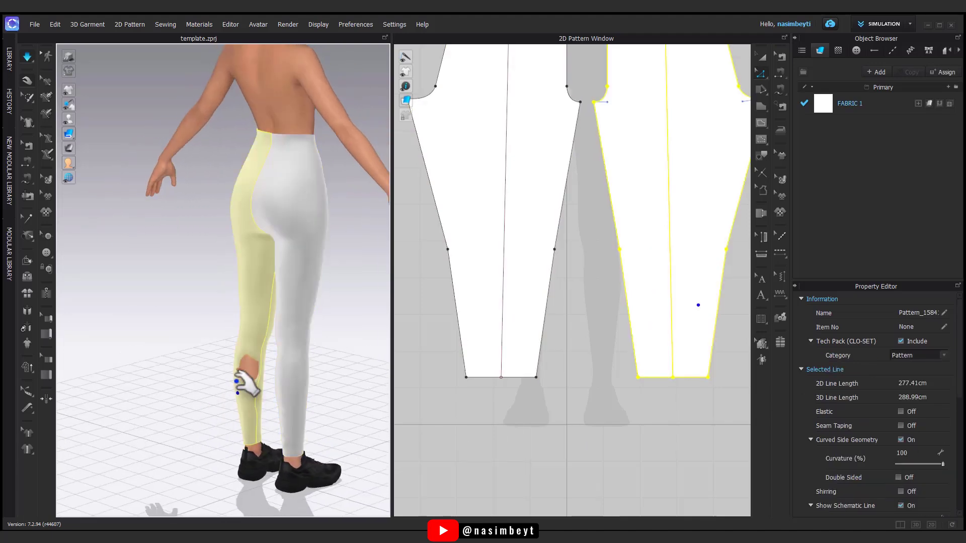
pyautogui.click(270, 412)
pyautogui.moveTo(289, 443); pyautogui.dragTo(227, 428, button='right')
pyautogui.click(347, 359)
pyautogui.press('space')
pyautogui.moveTo(335, 422); pyautogui.dragTo(229, 402, button='right')
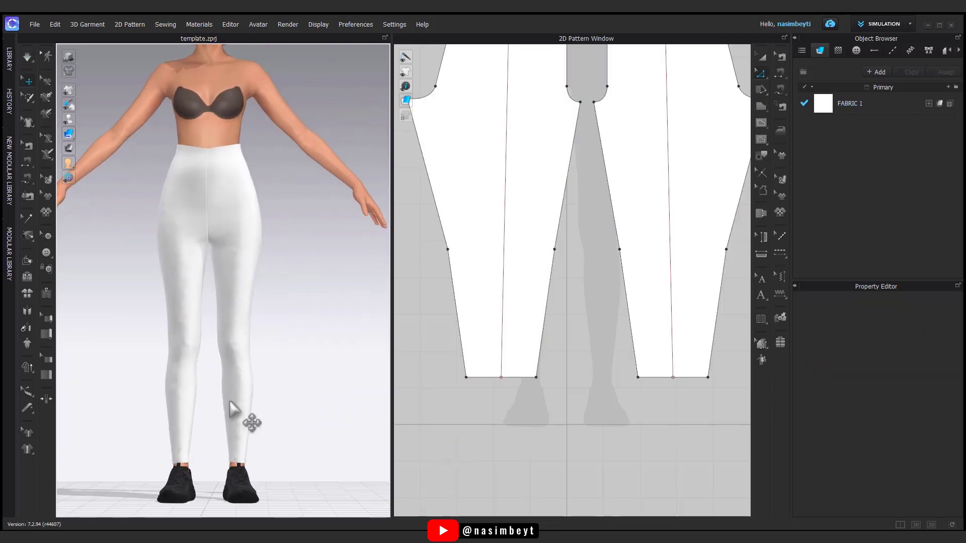
pyautogui.scroll(-2, 598, 317)
pyautogui.moveTo(598, 304); pyautogui.dragTo(576, 422, button='middle')
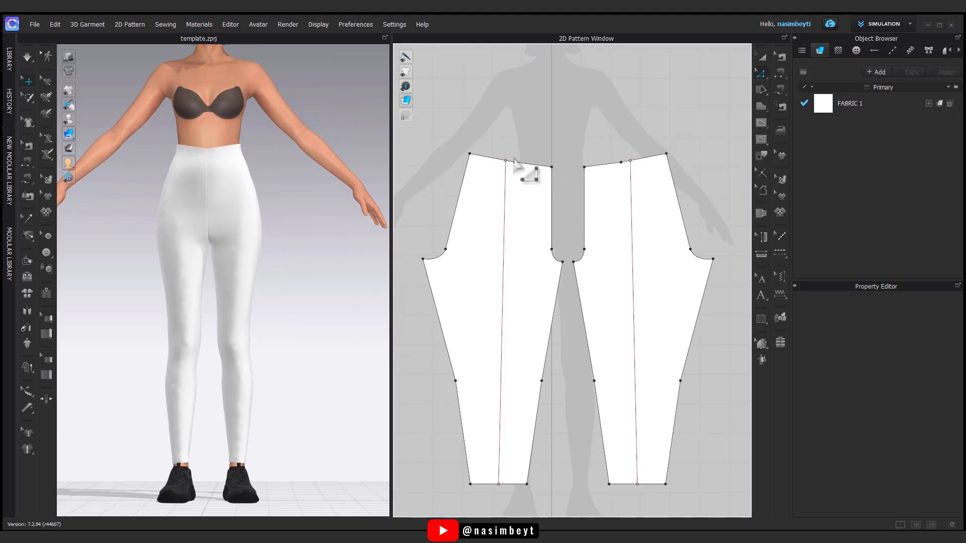
# Raise the centre-front waist corner slightly on both leg panels.
pyautogui.moveTo(372, 239); pyautogui.dragTo(309, 242, button='right')
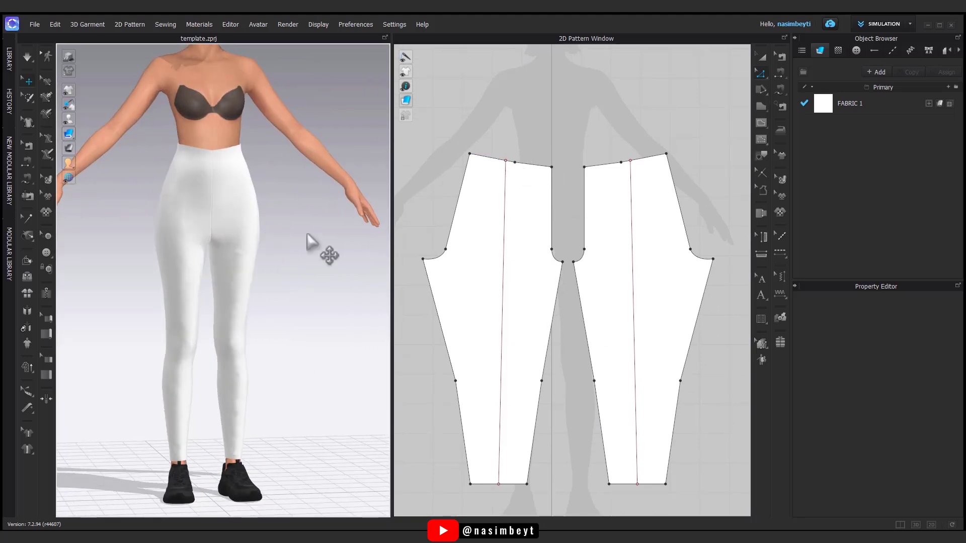
pyautogui.click(552, 167)
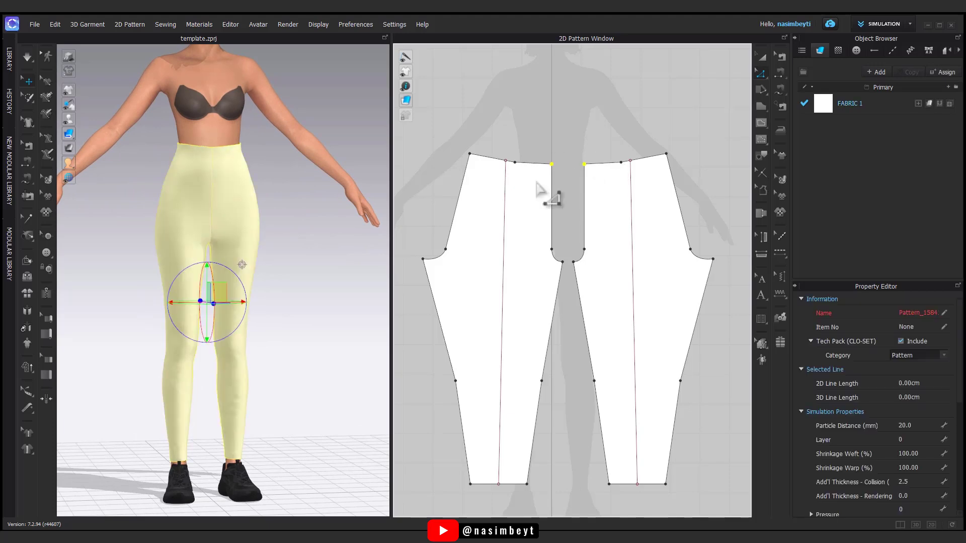
pyautogui.click(189, 358)
pyautogui.moveTo(191, 427); pyautogui.dragTo(334, 372, button='right')
pyautogui.keyDown('shift'); pyautogui.click(254, 398); pyautogui.keyUp('shift')
pyautogui.click(322, 402)
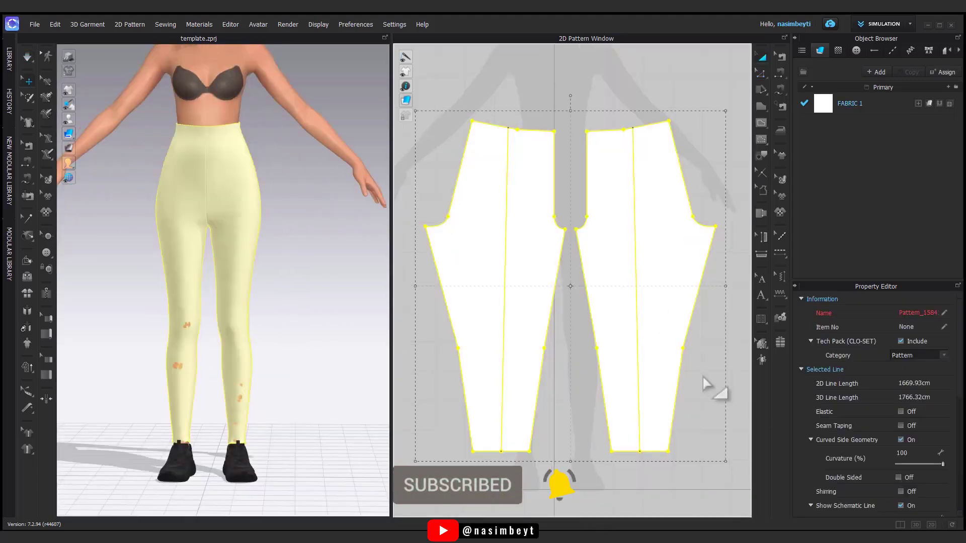
pyautogui.click(711, 390)
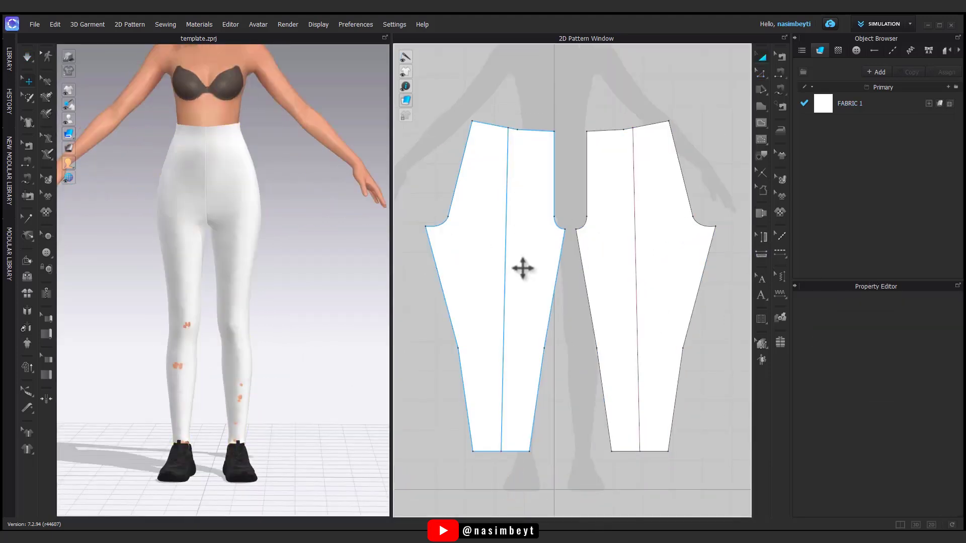
# Link both leg panels as a symmetric pattern with sewing.
pyautogui.click(535, 255)
pyautogui.keyDown('shift'); pyautogui.click(602, 255); pyautogui.keyUp('shift')
pyautogui.rightClick(601, 256)
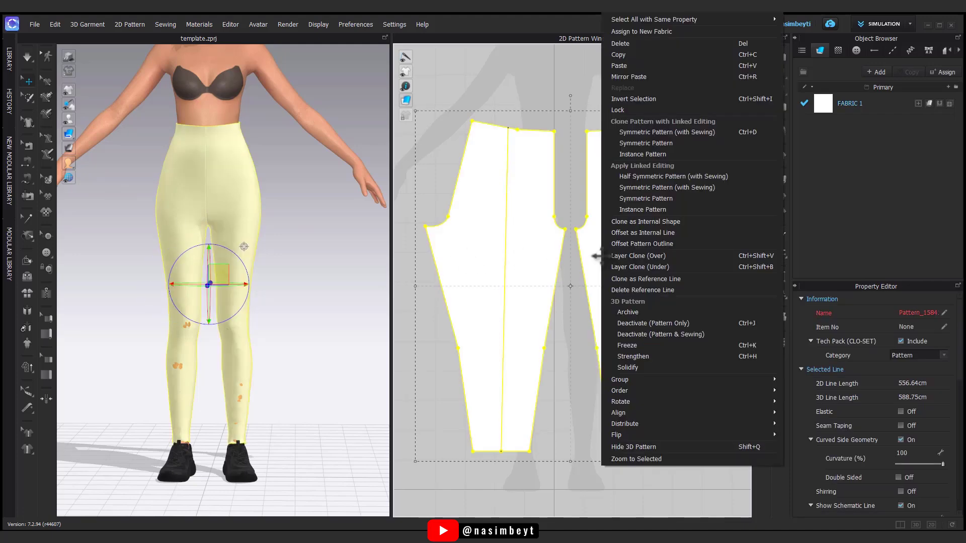
pyautogui.click(640, 189)
pyautogui.click(545, 289)
pyautogui.click(569, 377)
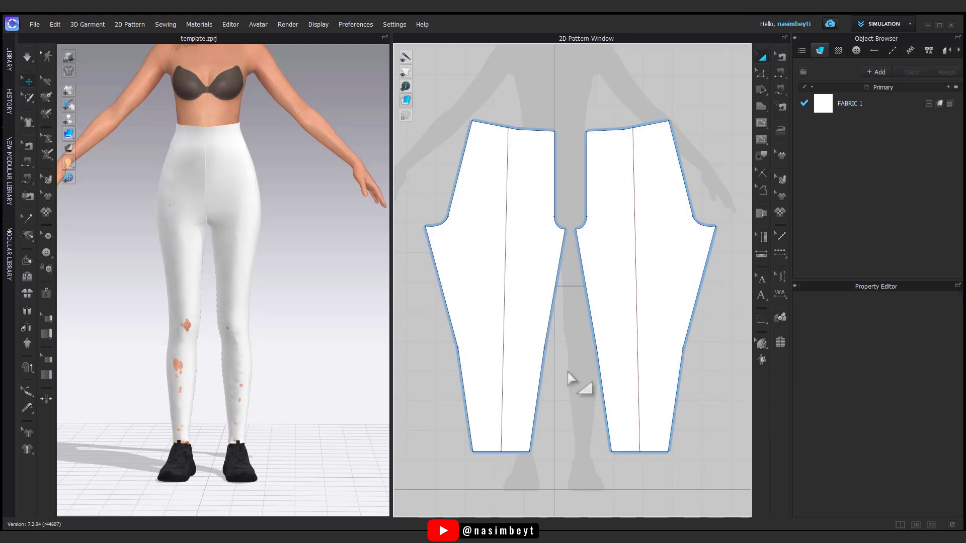
# Try a vertical internal line from hem to waist on the back part of the leg panel with Internal Polygon/Line.
pyautogui.click(761, 123)
pyautogui.click(805, 123)
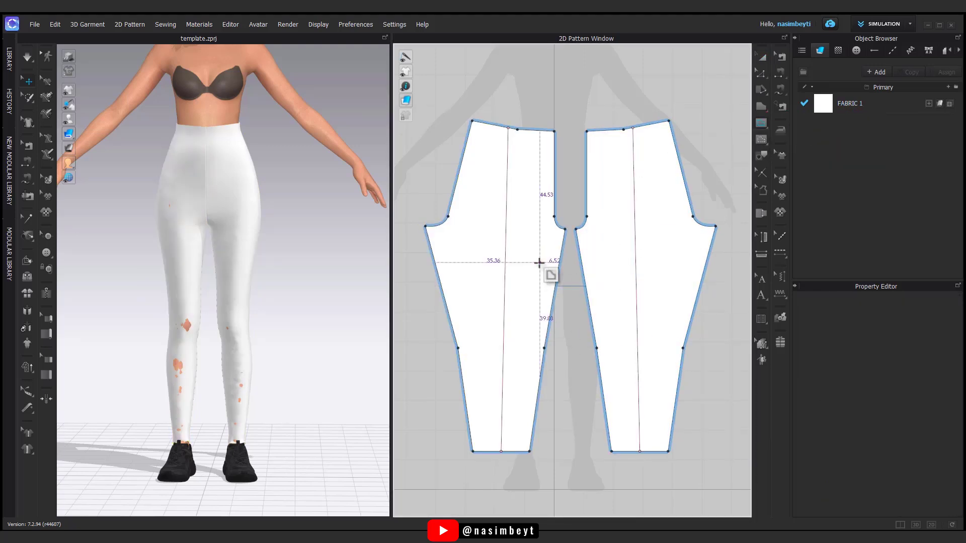
pyautogui.click(492, 123)
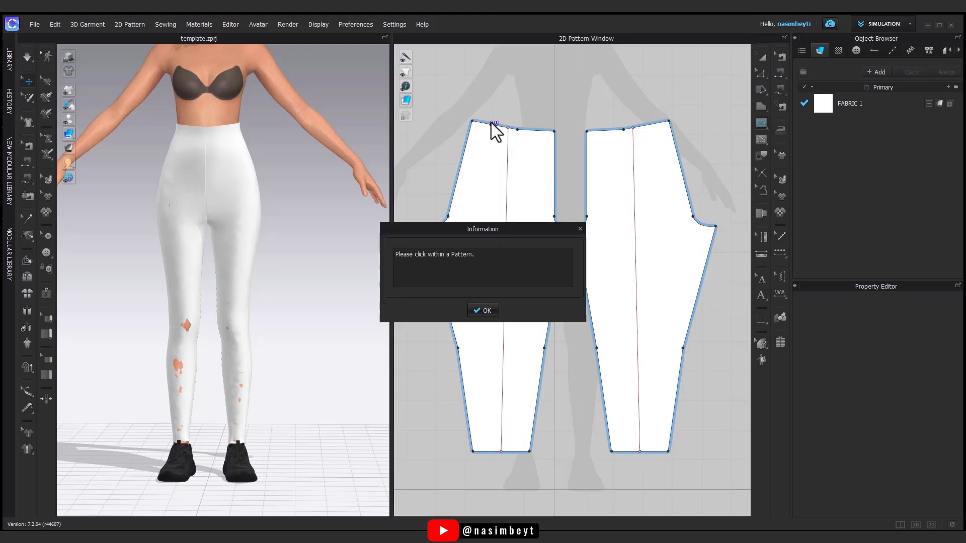
pyautogui.click(484, 311)
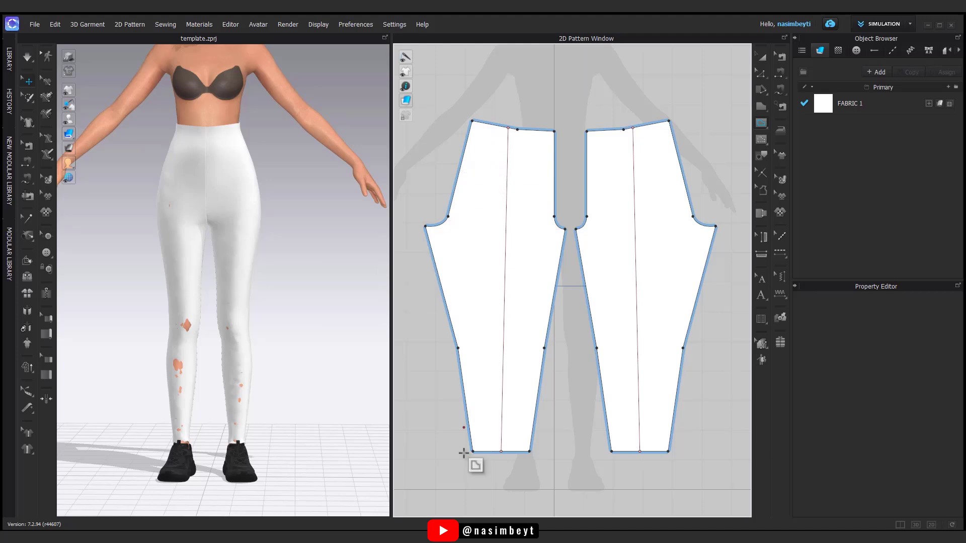
pyautogui.click(489, 451)
pyautogui.doubleClick(489, 122)
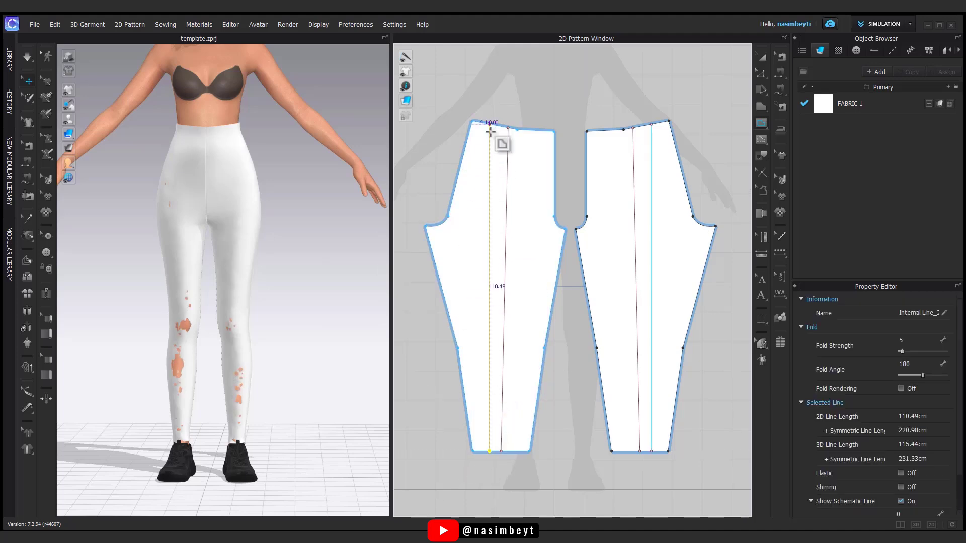
pyautogui.moveTo(262, 436); pyautogui.dragTo(471, 439, button='right')
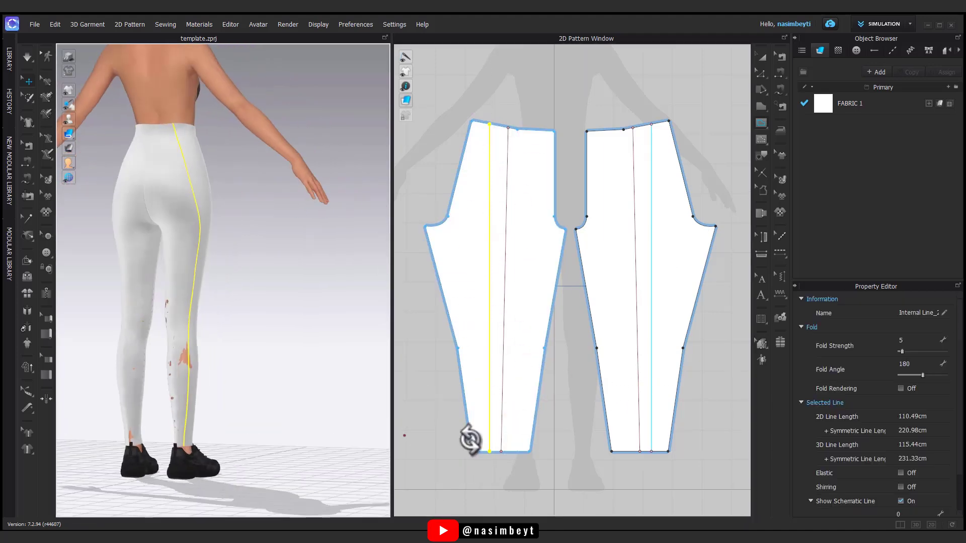
pyautogui.hotkey('ctrl', 'z')
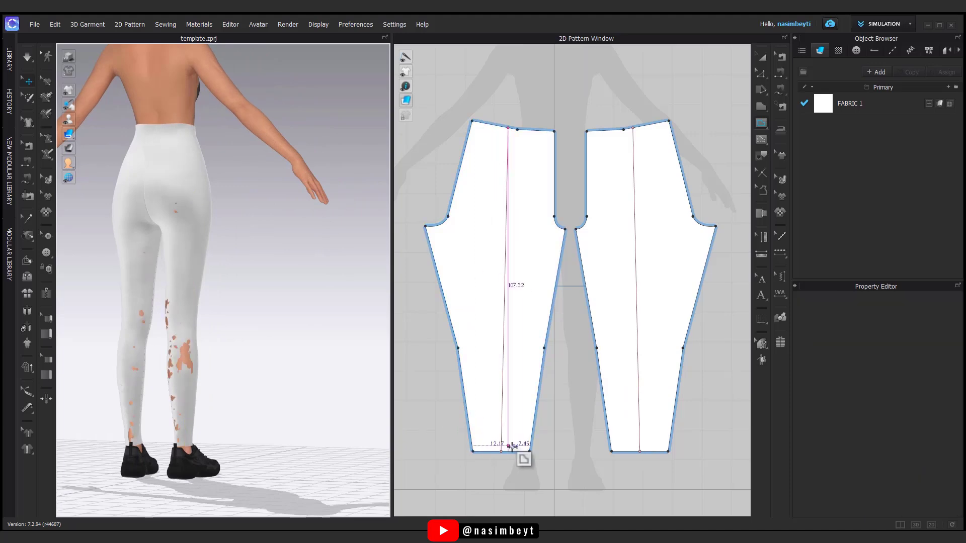
# Draw a slanted internal line about 108.6 cm long from waist to hem on the front part of the leg panel.
pyautogui.moveTo(201, 458); pyautogui.dragTo(362, 455, button='right')
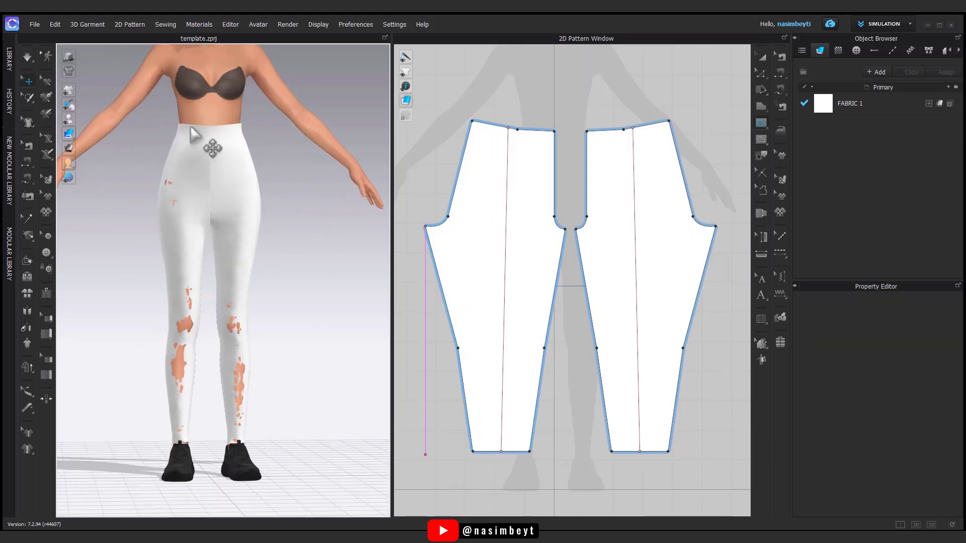
pyautogui.click(196, 135)
pyautogui.click(534, 132)
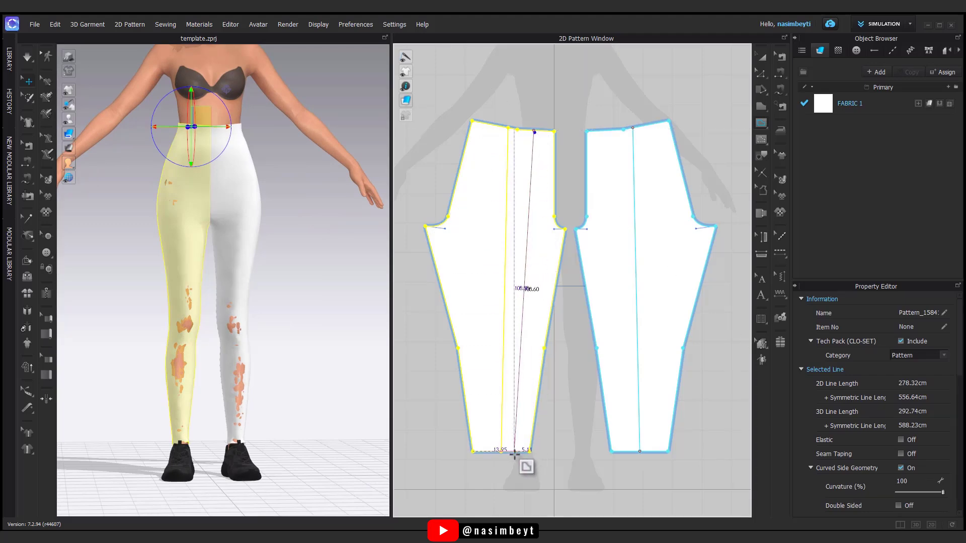
pyautogui.click(514, 450)
pyautogui.moveTo(286, 386); pyautogui.dragTo(275, 402, button='right')
# Move the hem end of the slanted internal line closer to the existing vertical line.
pyautogui.click(761, 74)
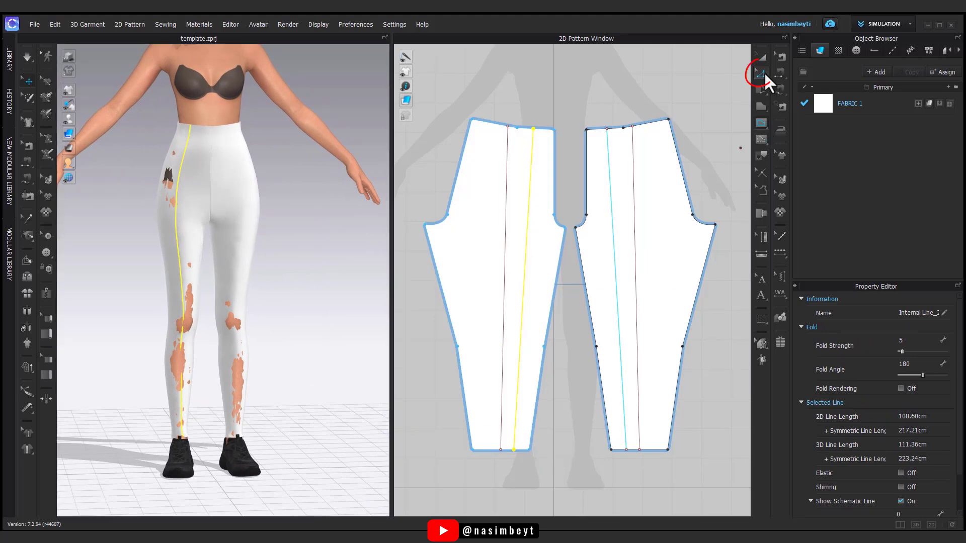
pyautogui.scroll(-5, 505, 463)
pyautogui.moveTo(528, 424); pyautogui.dragTo(512, 424)
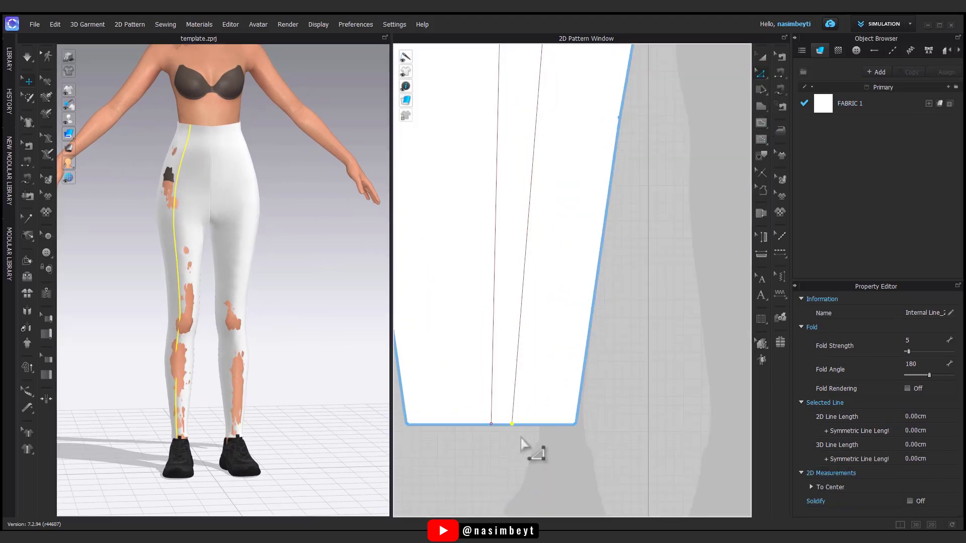
pyautogui.click(513, 451)
pyautogui.scroll(-5, 533, 450)
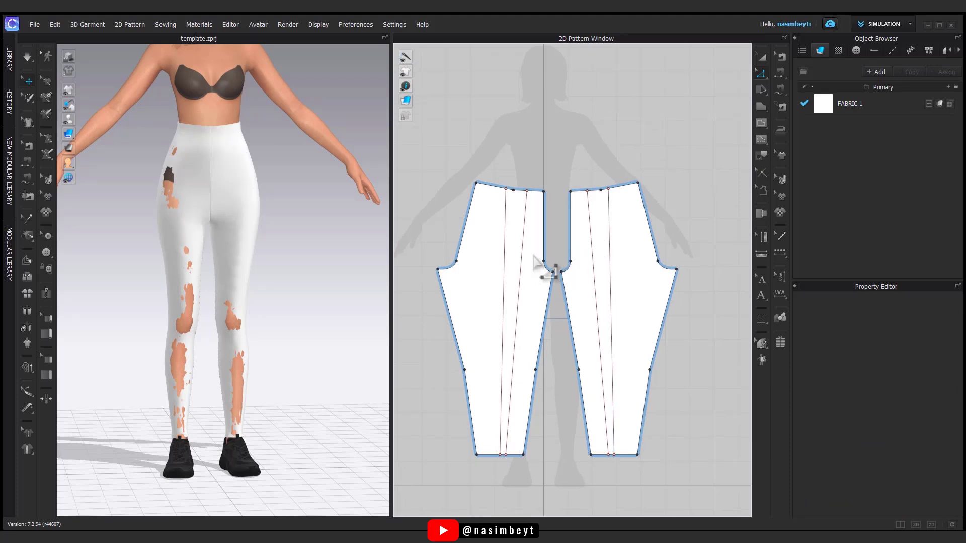
pyautogui.scroll(3, 513, 255)
pyautogui.scroll(-1, 556, 258)
# Draw a diagonal internal line about 22 cm long from the centre-back rise down to the existing vertical line.
pyautogui.moveTo(254, 339); pyautogui.dragTo(229, 244, button='right')
pyautogui.scroll(2, 201, 192)
pyautogui.click(197, 203)
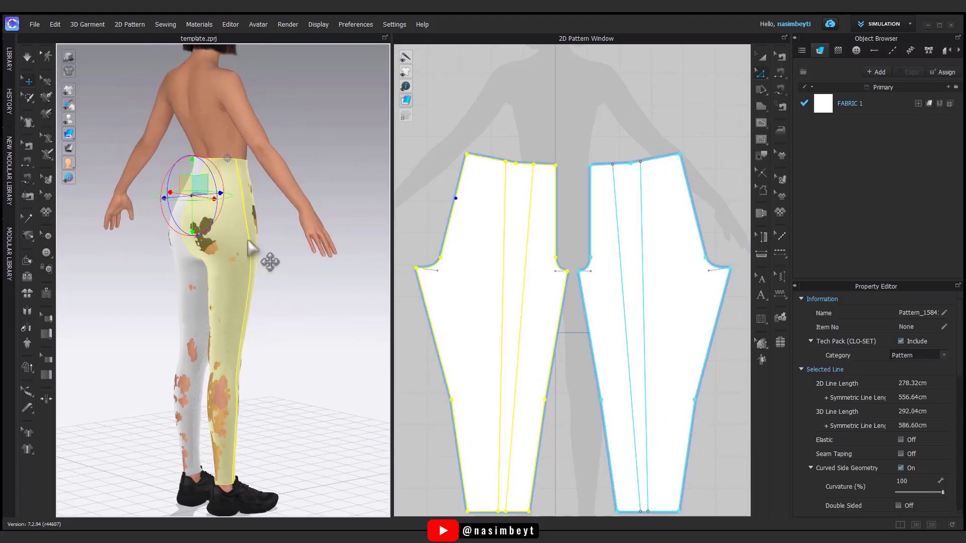
pyautogui.click(252, 259)
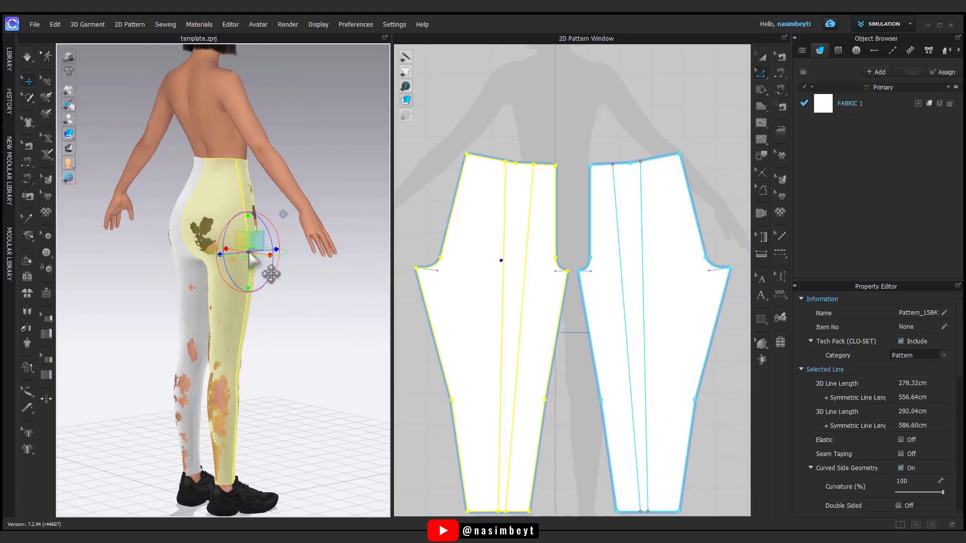
pyautogui.click(764, 126)
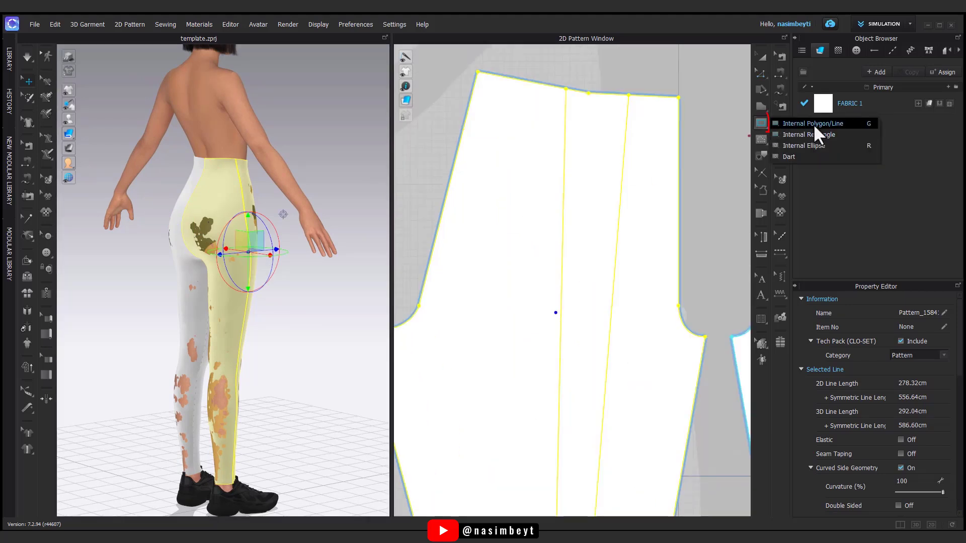
pyautogui.click(813, 124)
pyautogui.click(444, 207)
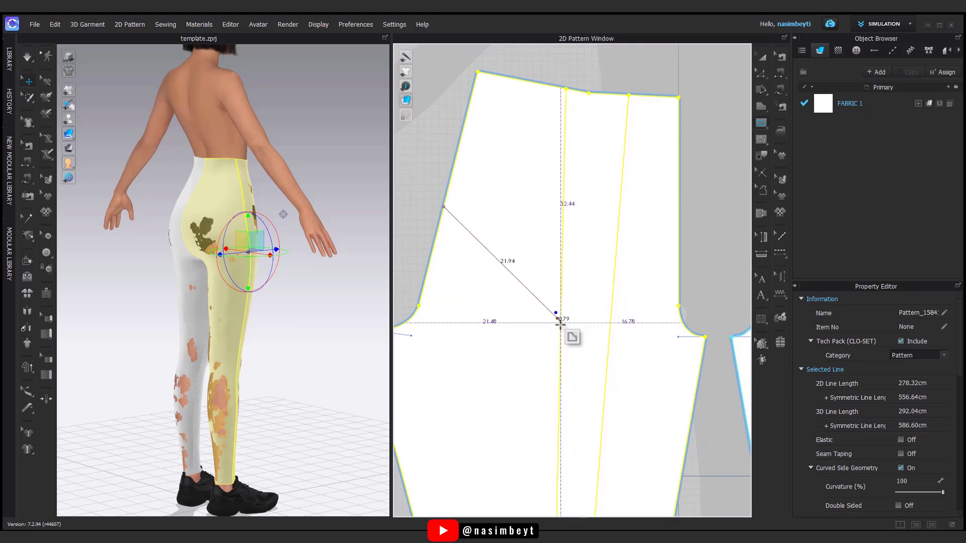
pyautogui.click(557, 317)
# Extend the diagonal line's inner end to the slanted front line and move its centre-back end up toward the waist.
pyautogui.click(761, 73)
pyautogui.moveTo(559, 322); pyautogui.dragTo(611, 340)
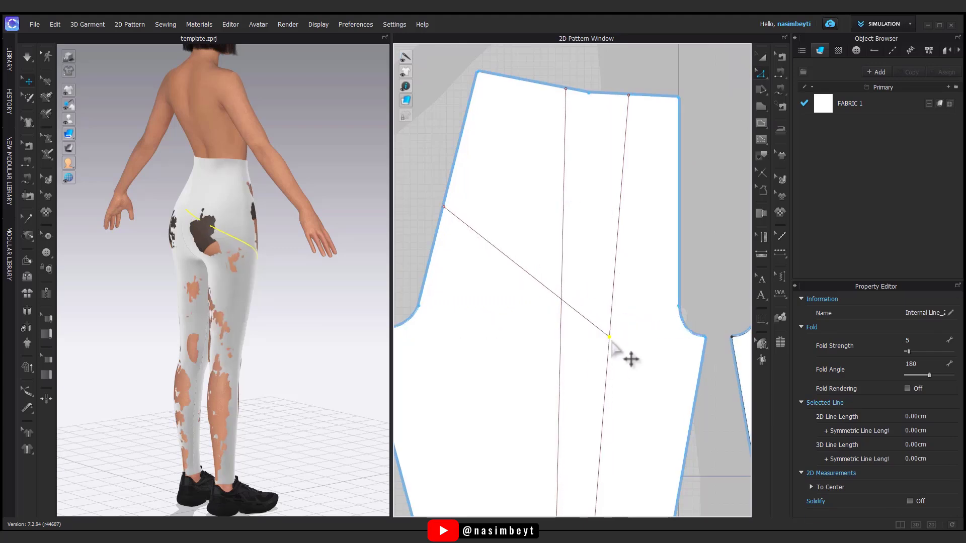
pyautogui.scroll(-3, 627, 393)
pyautogui.moveTo(628, 392); pyautogui.dragTo(554, 300, button='middle')
pyautogui.moveTo(272, 373); pyautogui.dragTo(307, 378, button='right')
pyautogui.scroll(4, 473, 278)
pyautogui.moveTo(490, 294); pyautogui.dragTo(501, 250)
pyautogui.scroll(-2, 554, 337)
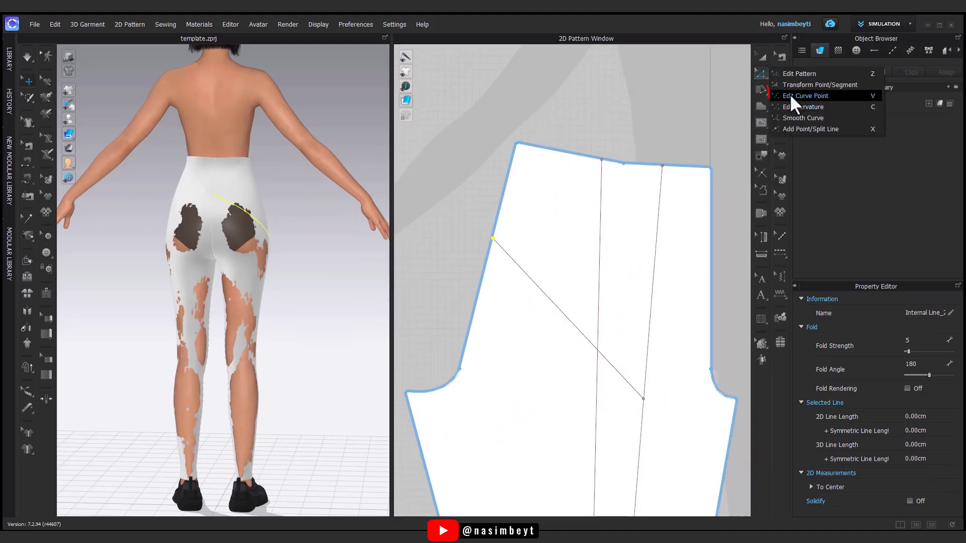
# Bend the diagonal internal line into an S-curve around the hip using two curve points.
pyautogui.click(790, 95)
pyautogui.moveTo(541, 302); pyautogui.dragTo(565, 276)
pyautogui.moveTo(292, 317); pyautogui.dragTo(244, 319, button='right')
pyautogui.moveTo(618, 341); pyautogui.dragTo(608, 367)
pyautogui.moveTo(282, 352); pyautogui.dragTo(347, 355, button='right')
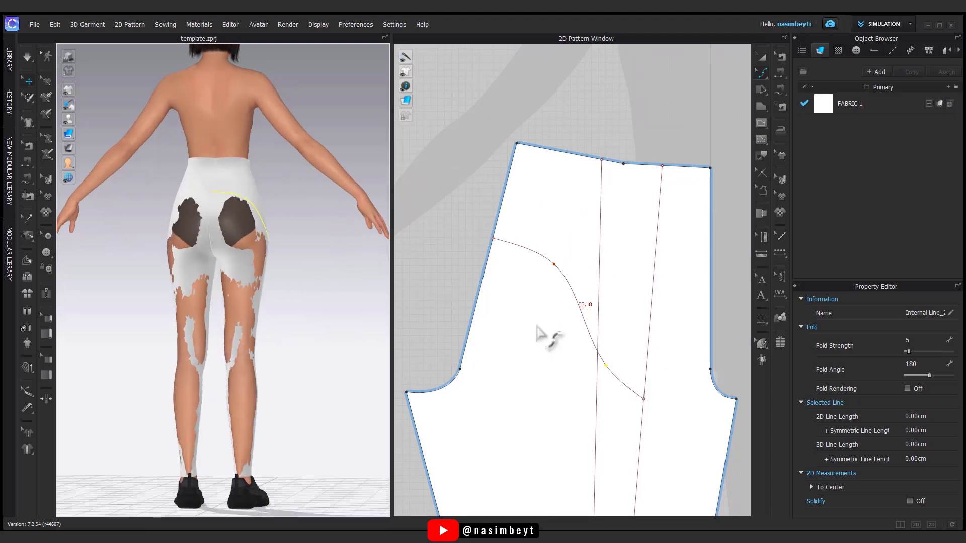
# Apply Strengthen to both leg panels.
pyautogui.click(762, 59)
pyautogui.scroll(-4, 577, 304)
pyautogui.moveTo(578, 305); pyautogui.dragTo(493, 189, button='middle')
pyautogui.click(524, 252)
pyautogui.keyDown('shift'); pyautogui.click(599, 329); pyautogui.keyUp('shift')
pyautogui.moveTo(287, 403); pyautogui.dragTo(183, 348, button='right')
pyautogui.press('space')
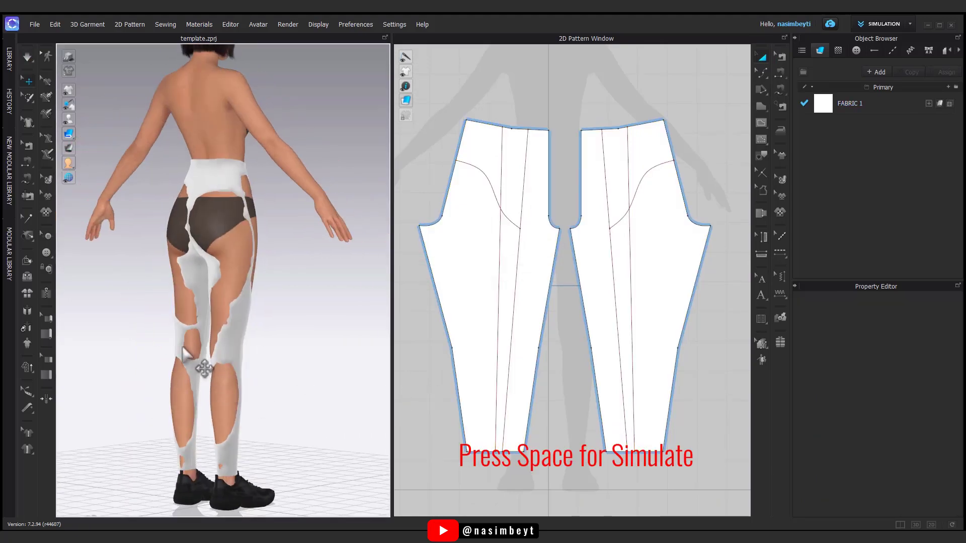
pyautogui.click(182, 341)
pyautogui.moveTo(276, 410); pyautogui.dragTo(333, 399, button='middle')
pyautogui.click(466, 347)
pyautogui.keyDown('shift'); pyautogui.click(604, 360); pyautogui.keyUp('shift')
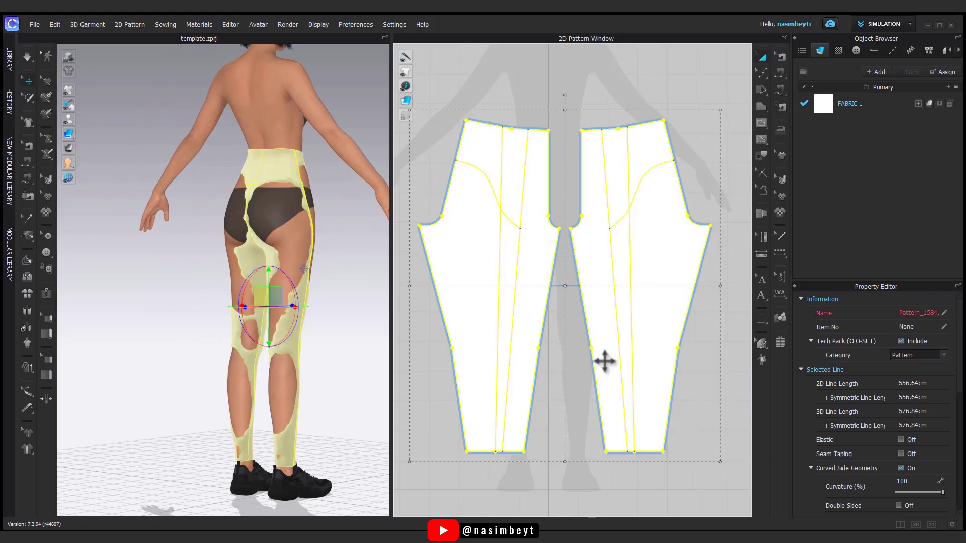
pyautogui.rightClick(604, 360)
pyautogui.click(641, 354)
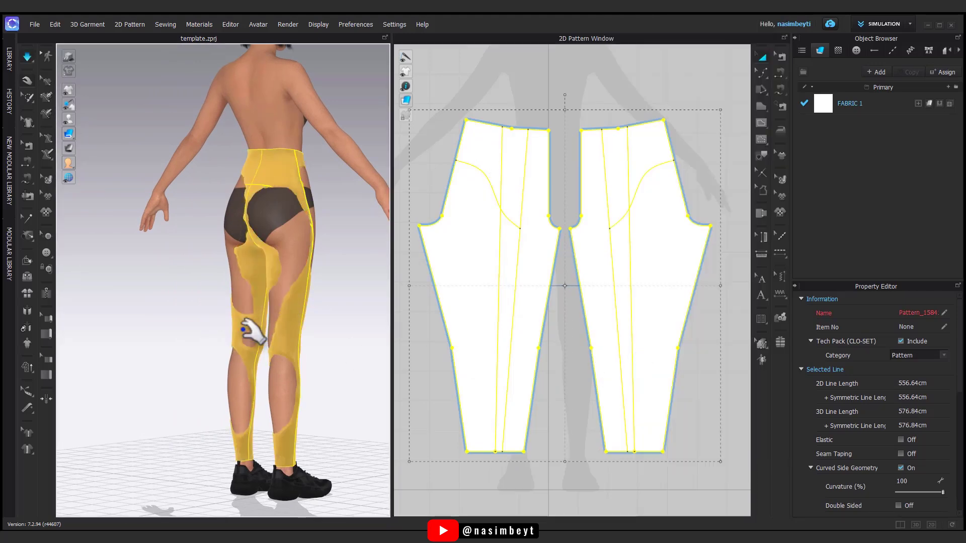
# Simulate the strengthened leggings, pull the fabric over the exposed skin at the hips and legs, and stop the simulation.
pyautogui.moveTo(236, 402); pyautogui.dragTo(220, 420)
pyautogui.moveTo(220, 420); pyautogui.dragTo(302, 382, button='right')
pyautogui.moveTo(284, 297); pyautogui.dragTo(321, 358)
pyautogui.moveTo(352, 322); pyautogui.dragTo(281, 322, button='right')
pyautogui.moveTo(269, 374); pyautogui.dragTo(252, 403)
pyautogui.moveTo(254, 401); pyautogui.dragTo(334, 334, button='right')
pyautogui.moveTo(360, 276); pyautogui.dragTo(287, 281, button='right')
pyautogui.hotkey('ctrl', 'a')
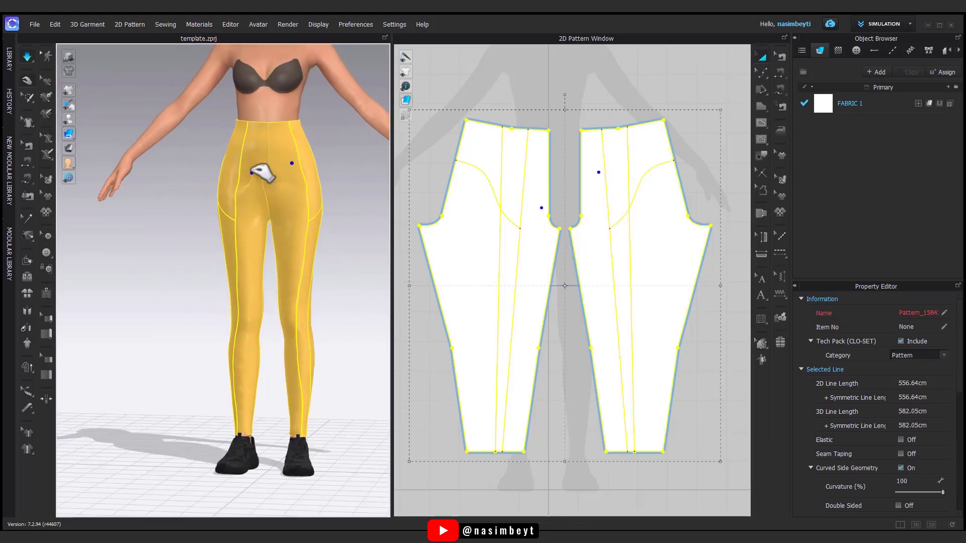
pyautogui.moveTo(575, 263); pyautogui.dragTo(565, 298, button='middle')
pyautogui.click(563, 298)
pyautogui.press('space')
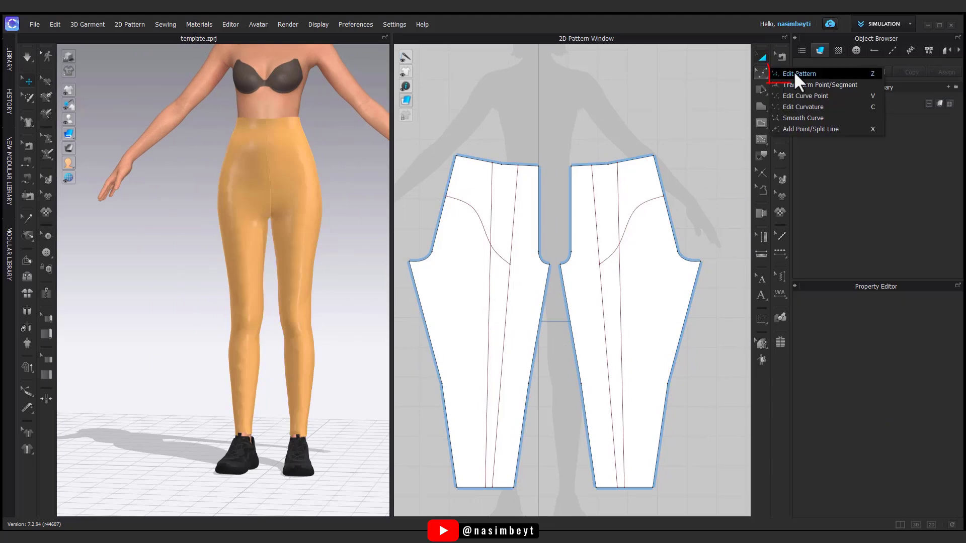
# Raise the front and back crotch curves of the linked leg panels.
pyautogui.click(795, 73)
pyautogui.click(422, 257)
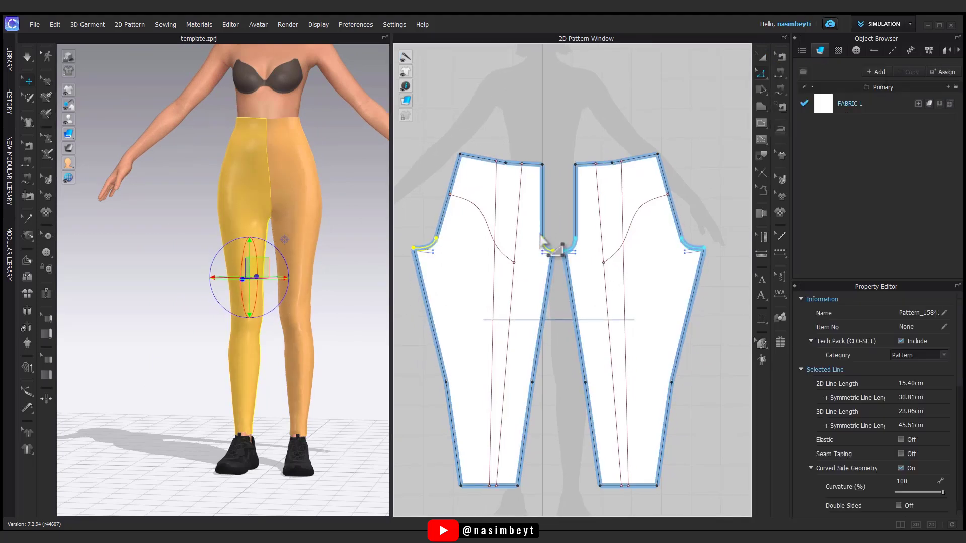
pyautogui.hotkey('ctrl', 'a')
# Simulate the reshaped crotch, tug the fabric over the exposed buttock and calves, and stop the simulation.
pyautogui.moveTo(274, 174); pyautogui.dragTo(251, 305, button='right')
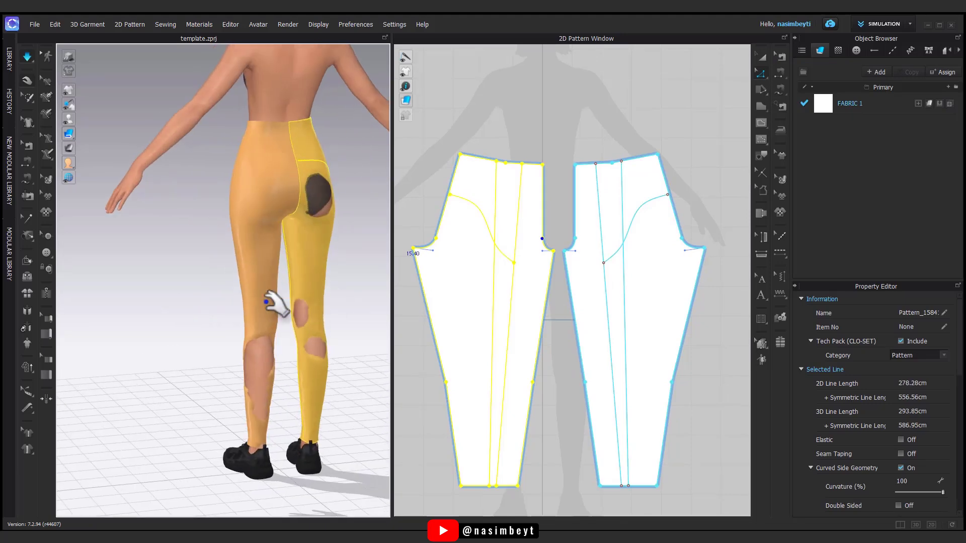
pyautogui.moveTo(270, 419); pyautogui.dragTo(241, 384, button='right')
pyautogui.moveTo(286, 277); pyautogui.dragTo(276, 362, button='right')
pyautogui.press('space')
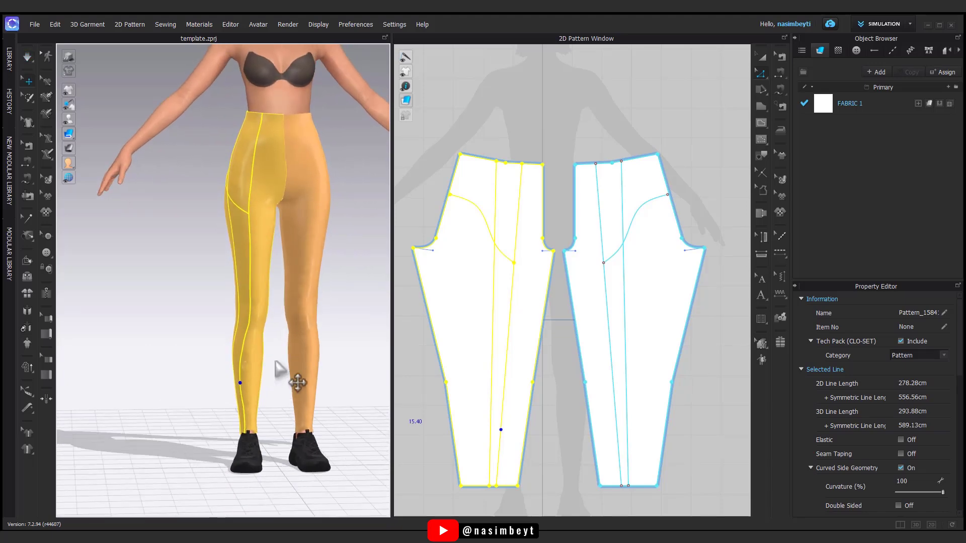
pyautogui.click(759, 62)
pyautogui.keyDown('shift'); pyautogui.click(658, 297); pyautogui.keyUp('shift')
pyautogui.moveTo(211, 403); pyautogui.dragTo(330, 331, button='right')
pyautogui.moveTo(326, 324); pyautogui.dragTo(265, 352, button='middle')
pyautogui.click(690, 71)
# Offset the waist edge by 5 cm as one internal line extended to the sides, and cut and sew the waistband along it.
pyautogui.click(762, 74)
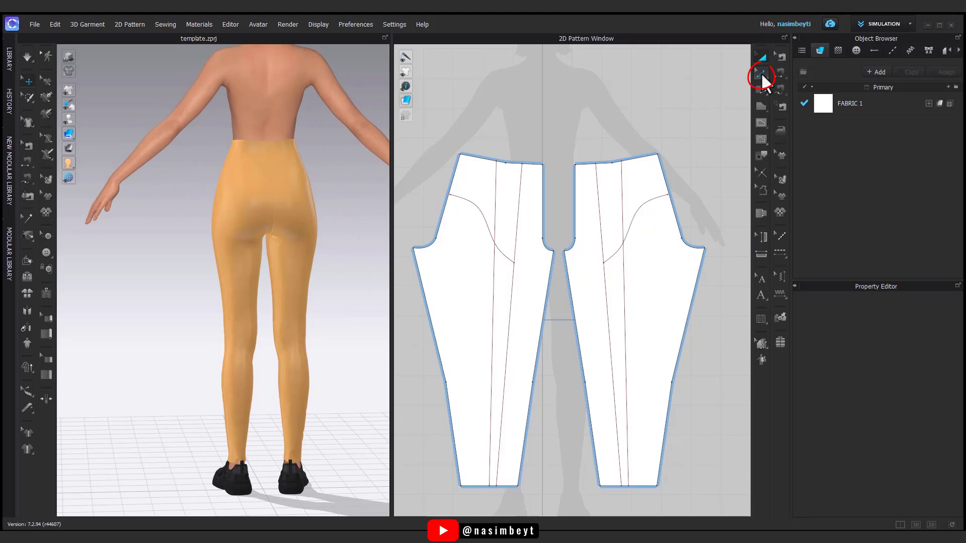
pyautogui.click(624, 161)
pyautogui.rightClick(605, 164)
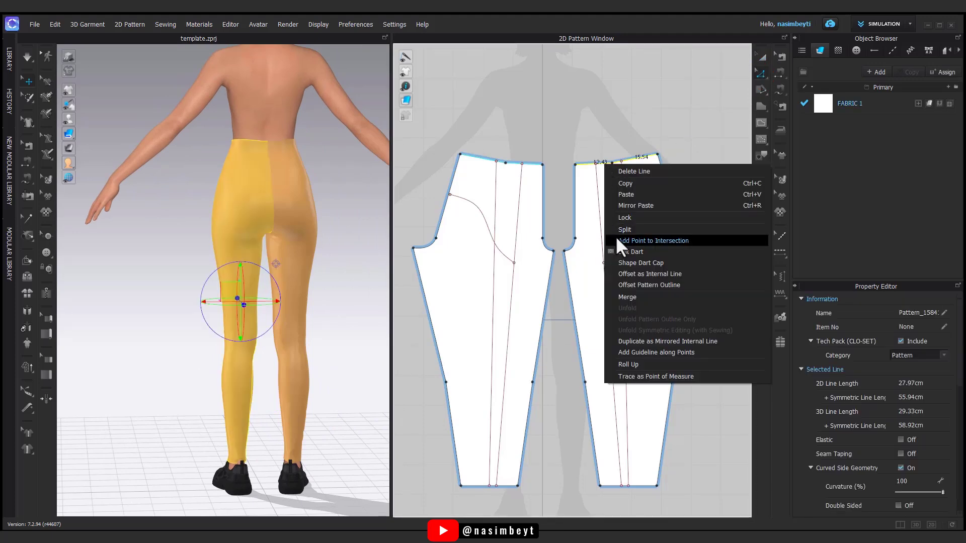
pyautogui.click(653, 275)
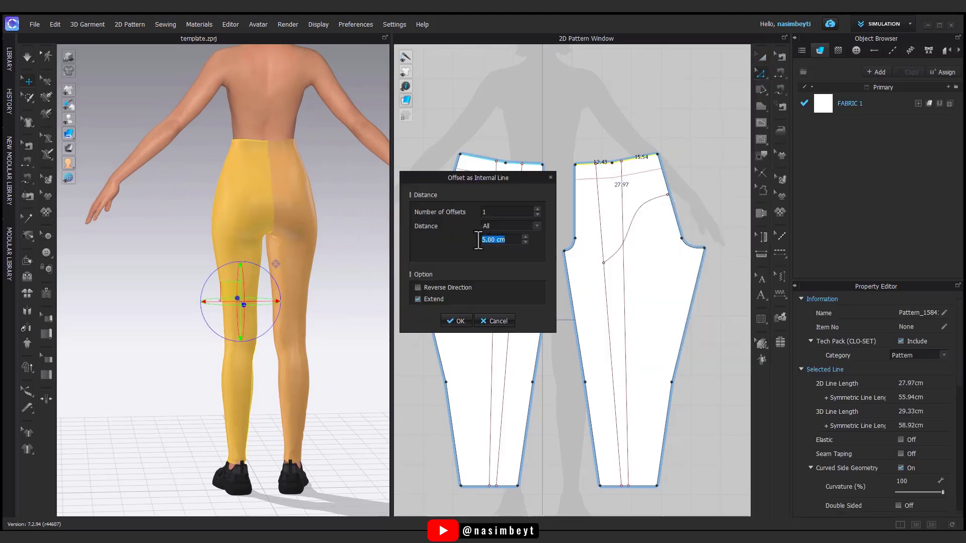
pyautogui.click(459, 322)
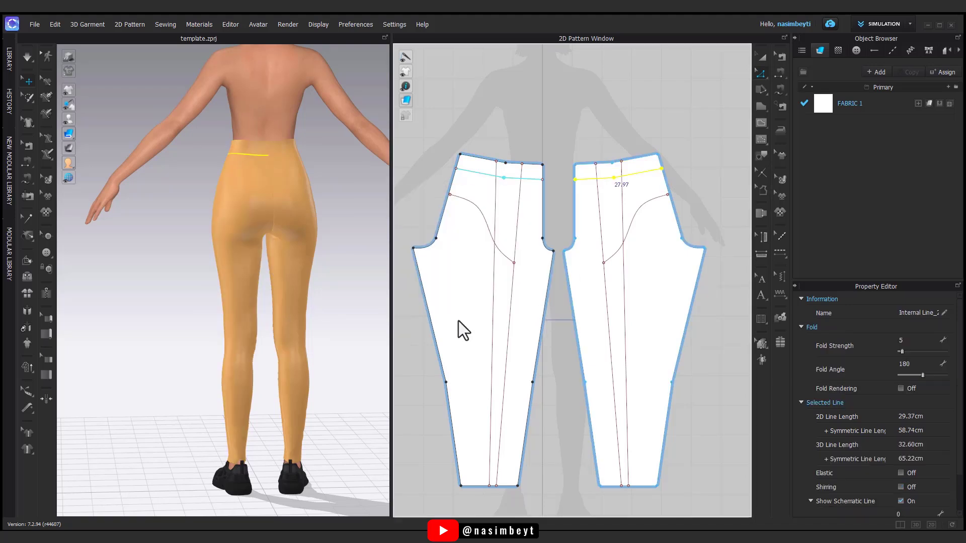
pyautogui.rightClick(646, 175)
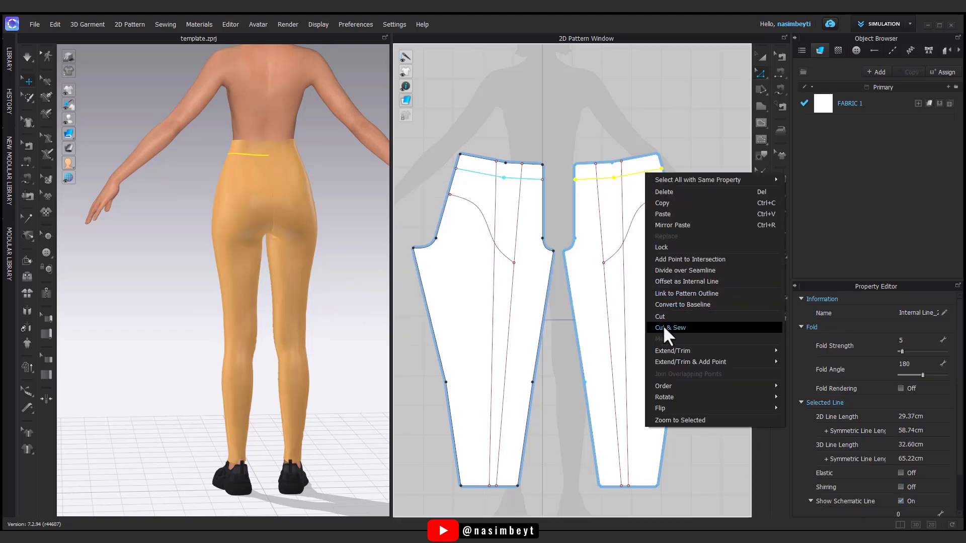
pyautogui.click(664, 328)
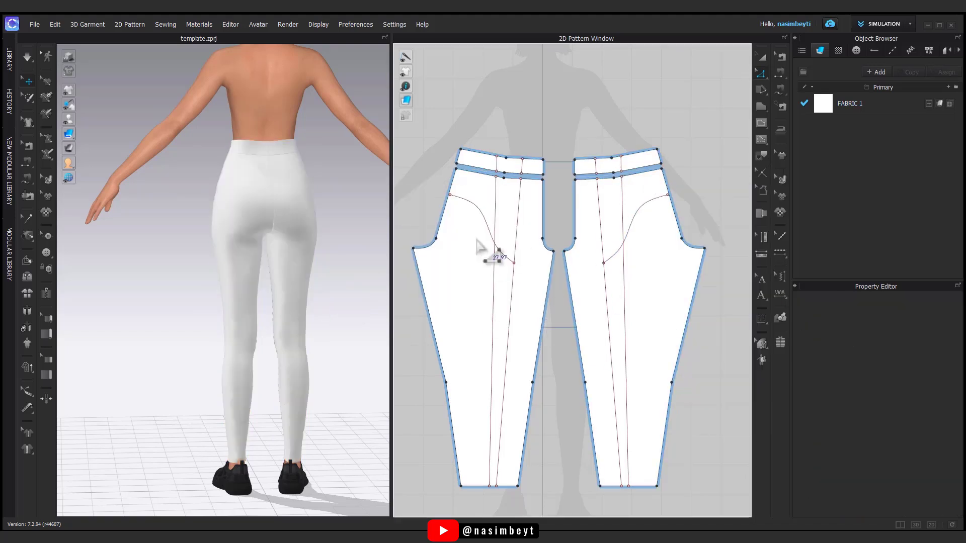
# Cut and sew the leg panels along the curved hip line and the long slanted front line.
pyautogui.click(505, 257)
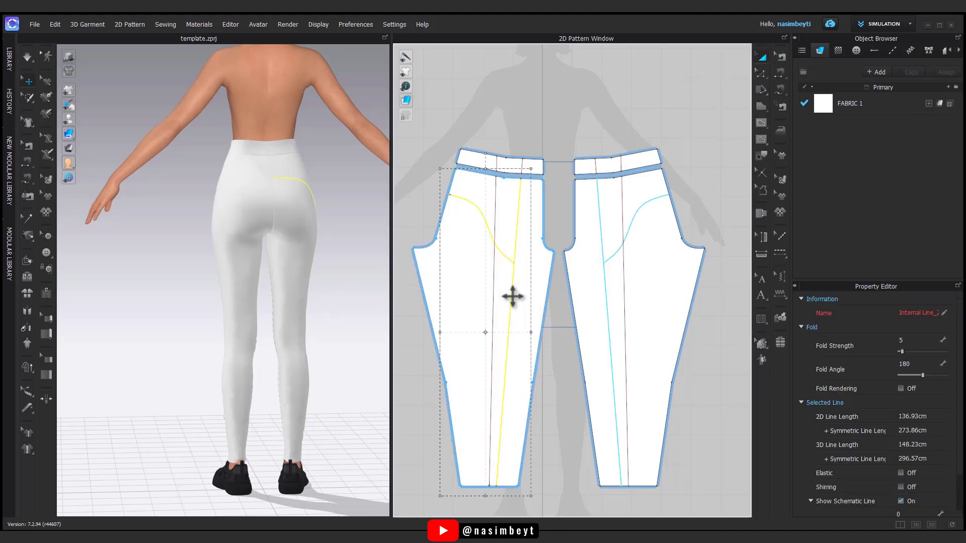
pyautogui.rightClick(512, 297)
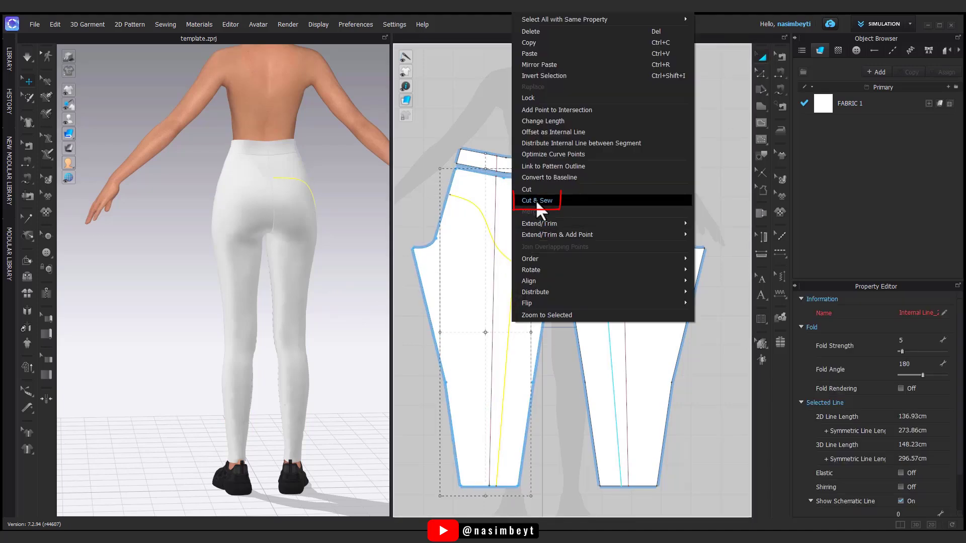
pyautogui.click(536, 201)
pyautogui.click(443, 309)
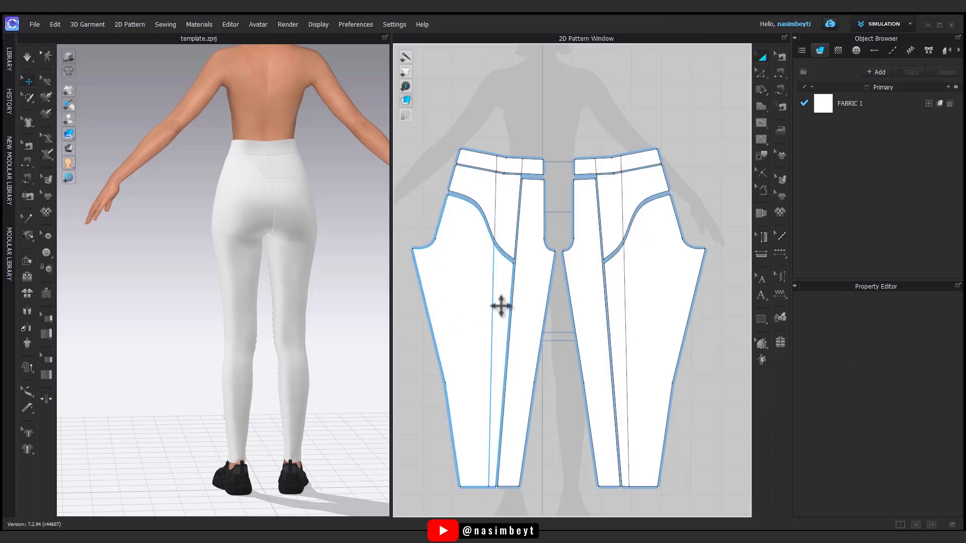
# Examine the newly cut waistband and hip panel seams on the avatar from the front and back.
pyautogui.moveTo(294, 323); pyautogui.dragTo(189, 262, button='right')
pyautogui.press('8')
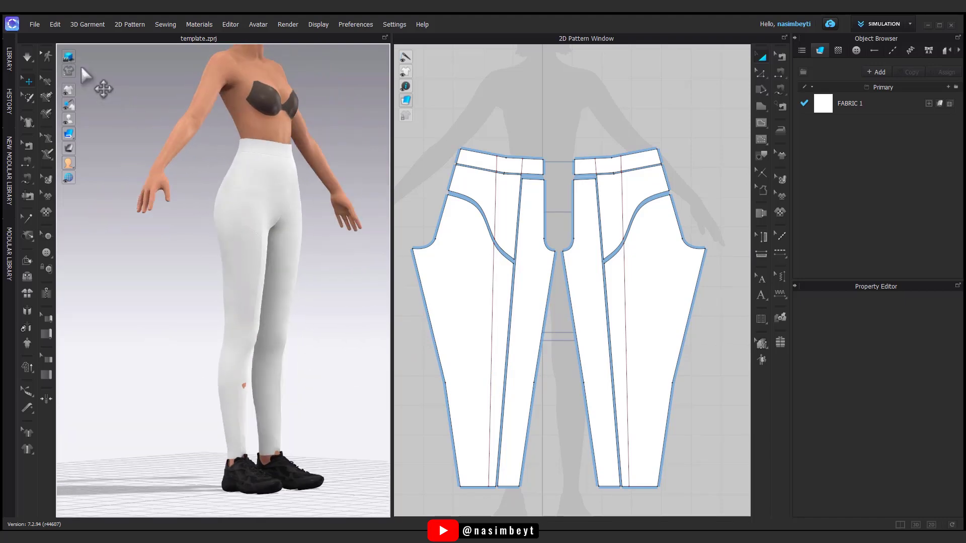
pyautogui.scroll(-3, 255, 317)
pyautogui.moveTo(255, 316); pyautogui.dragTo(301, 176, button='right')
pyautogui.scroll(1, 275, 148)
pyautogui.moveTo(275, 149); pyautogui.dragTo(254, 200, button='middle')
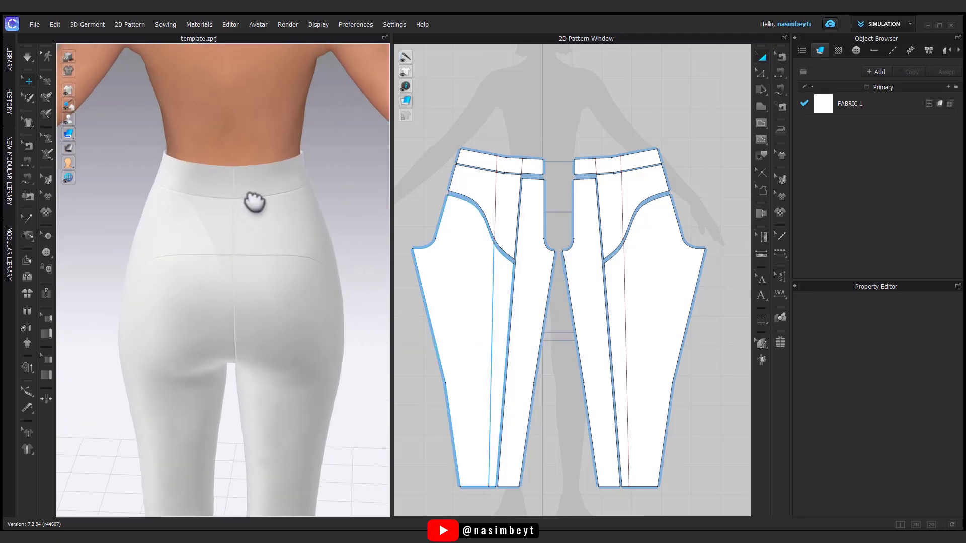
pyautogui.moveTo(237, 241)
pyautogui.mouseDown(button='right')
pyautogui.moveTo(266, 263)
pyautogui.moveTo(255, 209)
pyautogui.moveTo(236, 253)
pyautogui.mouseUp(button='right')
pyautogui.click(254, 210)
# Move the right-hand hip panel beside the left-hand one and merge the two along their 9 cm side edges.
pyautogui.moveTo(604, 201); pyautogui.dragTo(639, 214, button='middle')
pyautogui.moveTo(694, 198); pyautogui.dragTo(451, 194)
pyautogui.moveTo(509, 250); pyautogui.dragTo(571, 258, button='middle')
pyautogui.click(761, 74)
pyautogui.rightClick(547, 199)
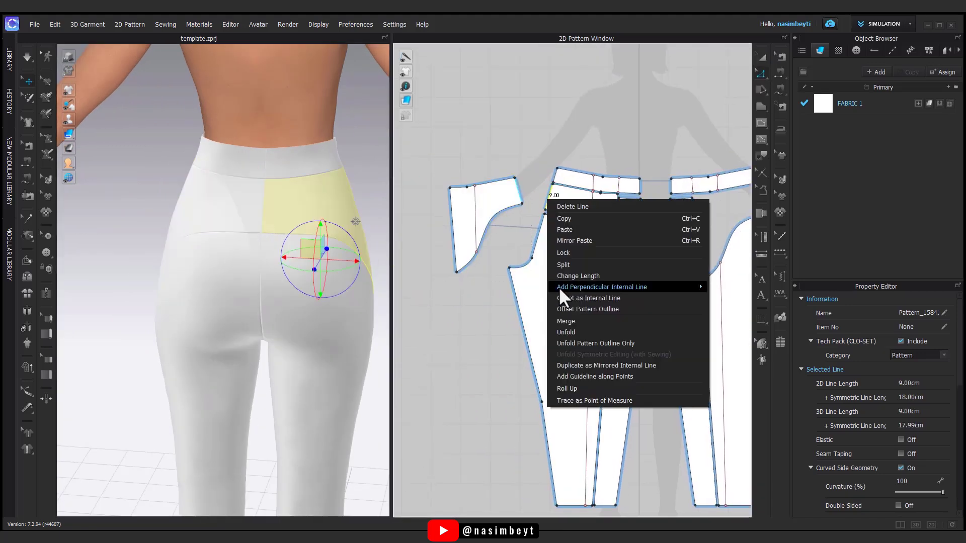
pyautogui.click(569, 322)
# Move the right-hand waistband piece to the outer side of the left-hand waistband, above the merged hip panel.
pyautogui.click(762, 58)
pyautogui.click(553, 99)
pyautogui.scroll(-3, 511, 204)
pyautogui.moveTo(552, 254); pyautogui.dragTo(517, 289, button='middle')
pyautogui.click(259, 164)
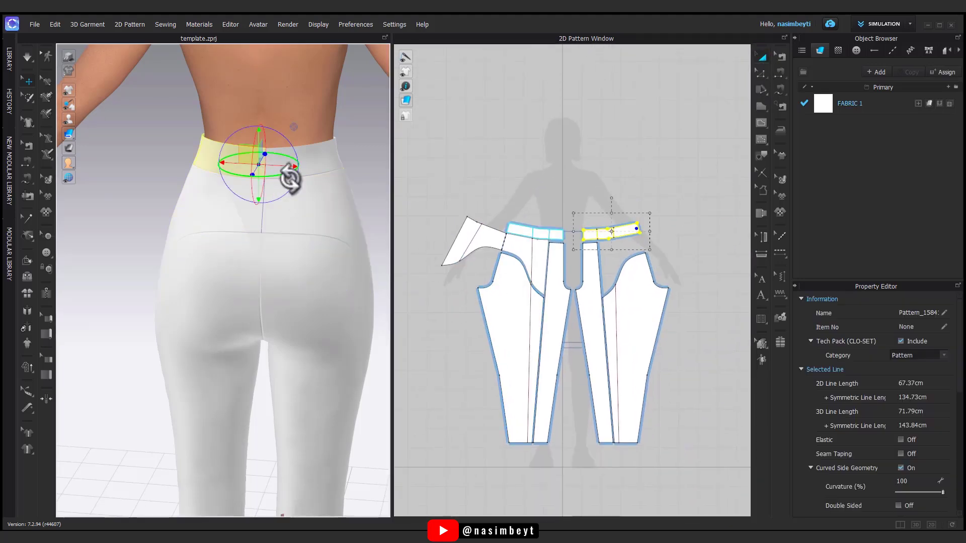
pyautogui.moveTo(340, 156); pyautogui.dragTo(234, 197, button='right')
pyautogui.click(575, 159)
pyautogui.click(624, 232)
# Merge the two waistband pieces along their short side edges.
pyautogui.click(761, 74)
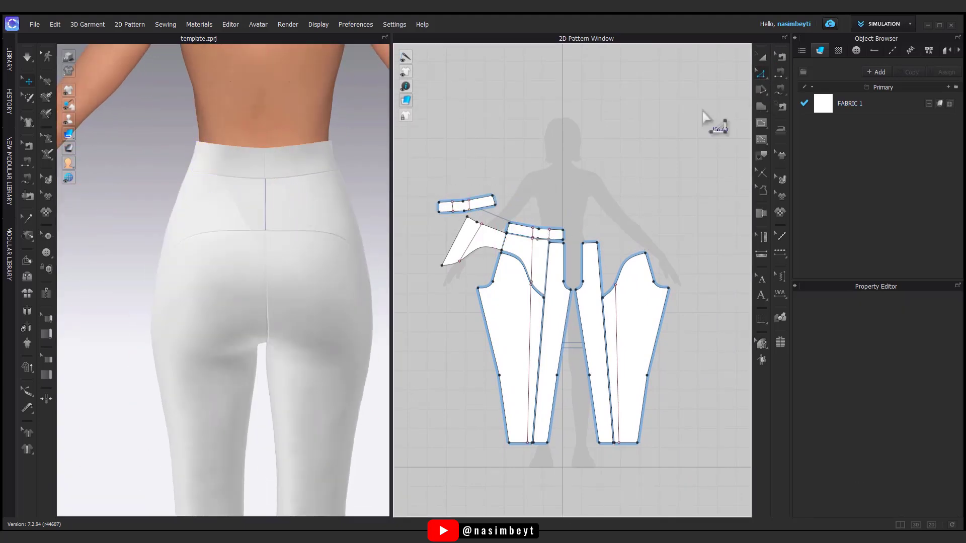
pyautogui.scroll(4, 565, 254)
pyautogui.click(554, 248)
pyautogui.rightClick(553, 247)
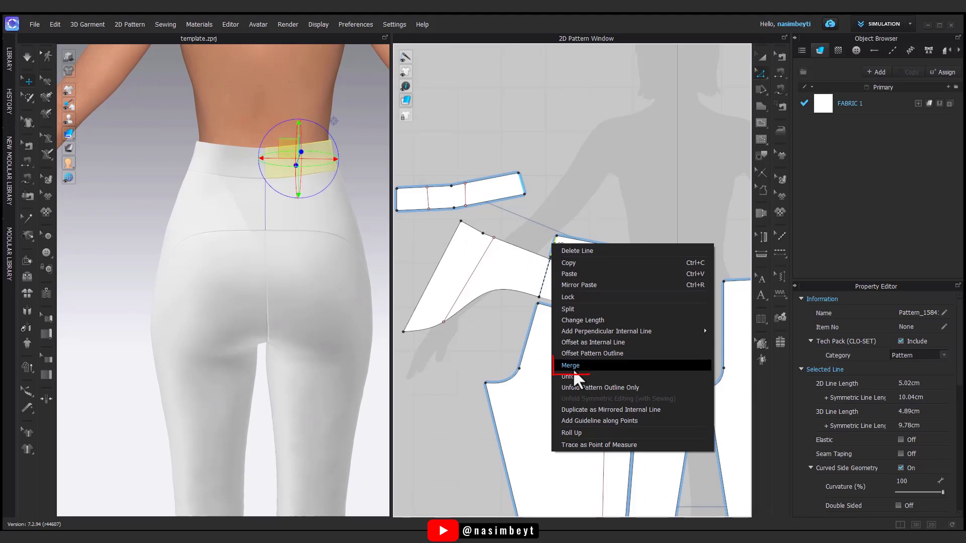
pyautogui.click(572, 366)
pyautogui.scroll(-3, 632, 141)
# Delete all baselines from the patterns.
pyautogui.click(762, 56)
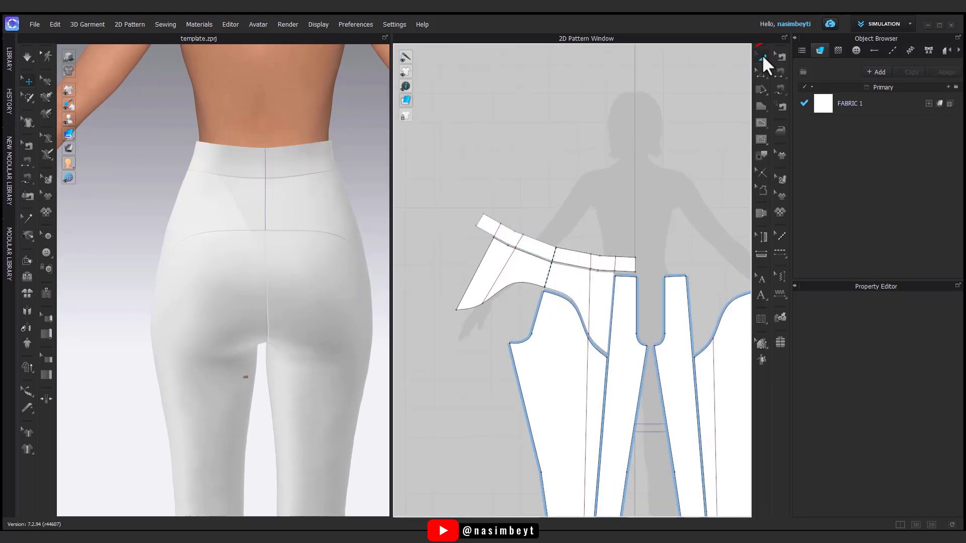
pyautogui.rightClick(625, 182)
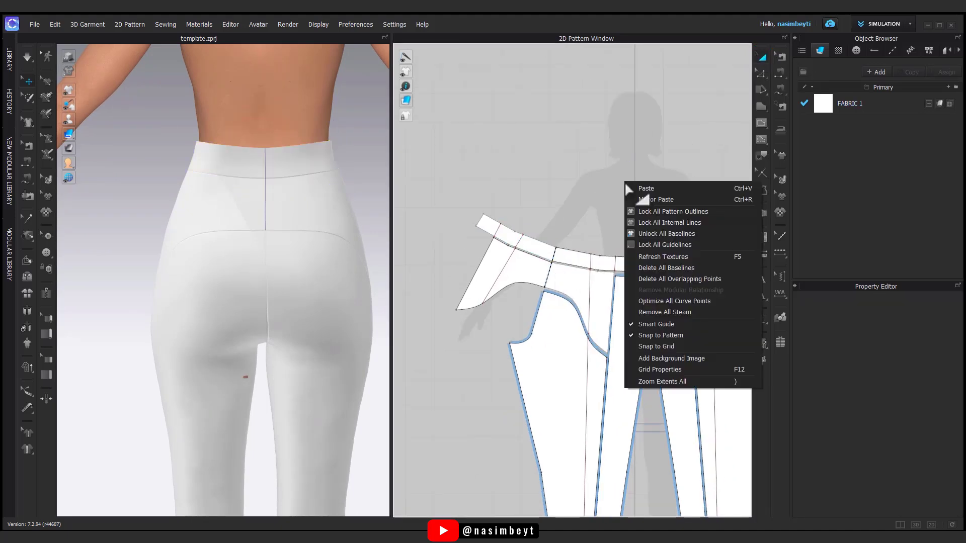
pyautogui.click(654, 268)
# Inspect the merged waistband, hip panels and leg seams on the avatar from several sides.
pyautogui.scroll(-2, 286, 275)
pyautogui.moveTo(282, 269); pyautogui.dragTo(287, 208, button='middle')
pyautogui.moveTo(286, 208); pyautogui.dragTo(269, 245, button='right')
pyautogui.scroll(3, 267, 243)
pyautogui.moveTo(257, 149); pyautogui.dragTo(241, 296, button='middle')
pyautogui.moveTo(242, 297); pyautogui.dragTo(86, 297, button='right')
pyautogui.moveTo(179, 305); pyautogui.dragTo(280, 311, button='right')
pyautogui.scroll(-2, 297, 310)
pyautogui.moveTo(305, 311); pyautogui.dragTo(316, 210, button='middle')
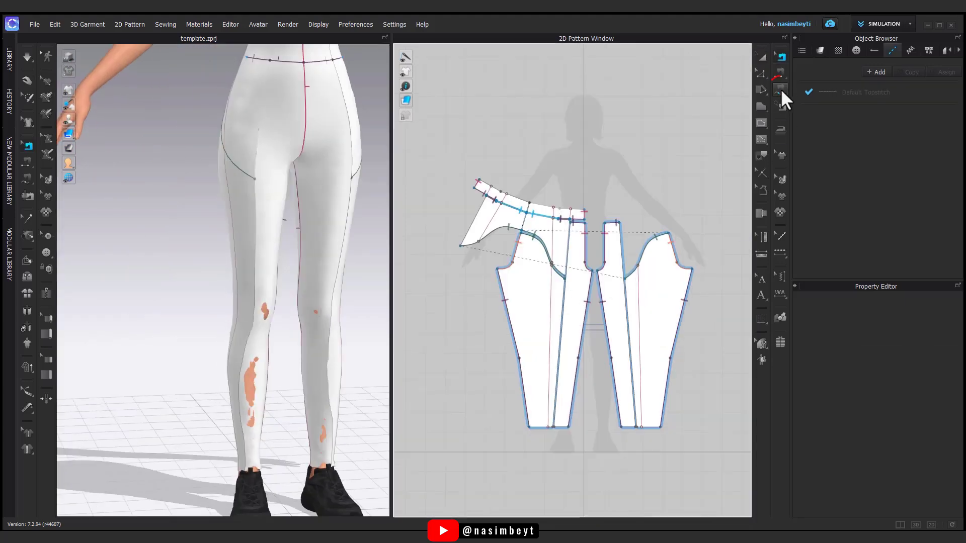
# Free-sew the front panel's long outer edge to the matching hip panel edge and the back leg panel's long edge.
pyautogui.click(781, 89)
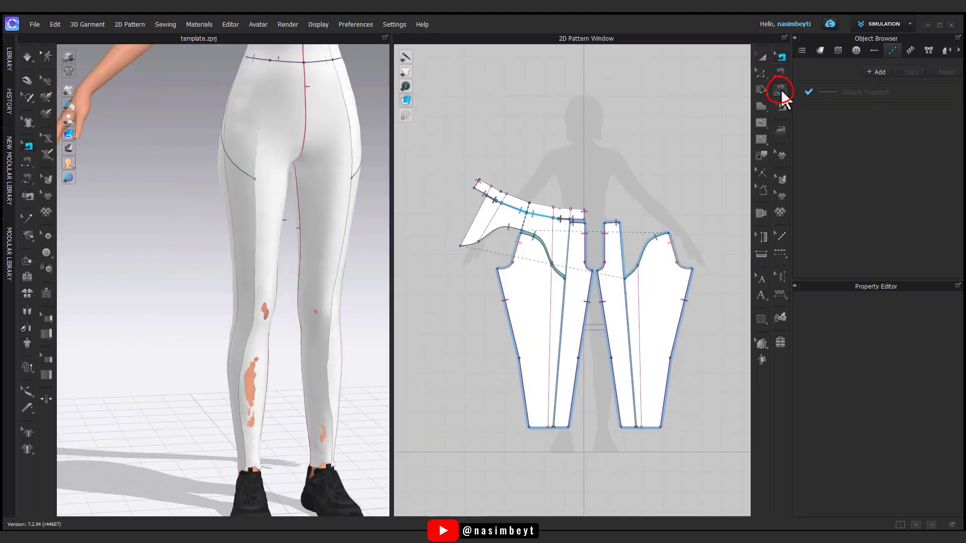
pyautogui.scroll(5, 593, 322)
pyautogui.moveTo(594, 316); pyautogui.dragTo(648, 151, button='right')
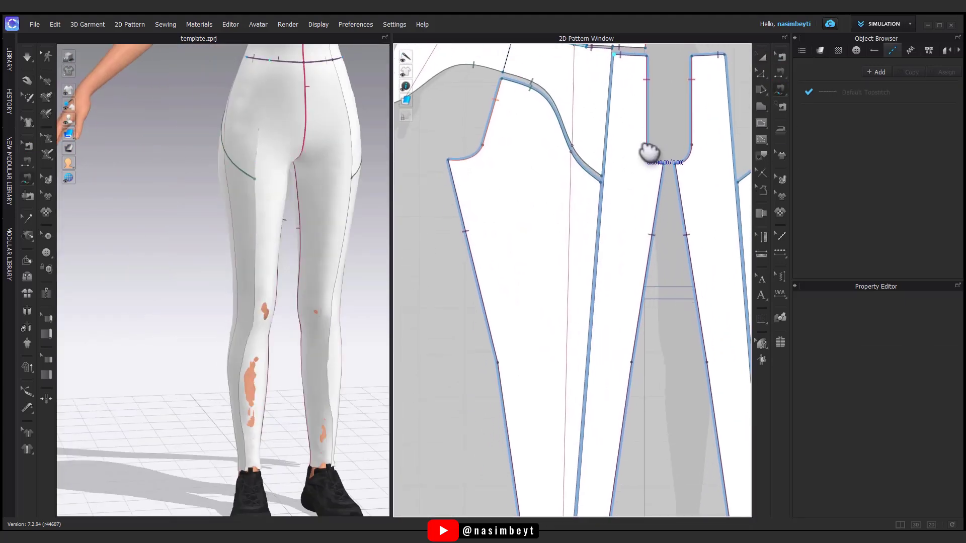
pyautogui.moveTo(611, 60); pyautogui.dragTo(617, 305, button='middle')
pyautogui.scroll(4, 614, 234)
pyautogui.click(645, 198)
pyautogui.click(623, 480)
pyautogui.moveTo(629, 495); pyautogui.dragTo(643, 149, button='middle')
pyautogui.keyDown('shift'); pyautogui.click(631, 136); pyautogui.keyUp('shift')
pyautogui.moveTo(582, 459); pyautogui.dragTo(583, 131, button='middle')
pyautogui.moveTo(622, 437); pyautogui.dragTo(632, 214, button='middle')
pyautogui.keyDown('shift'); pyautogui.click(579, 364); pyautogui.keyUp('shift')
pyautogui.scroll(-4, 594, 387)
pyautogui.scroll(-3, 503, 352)
pyautogui.scroll(1, 675, 371)
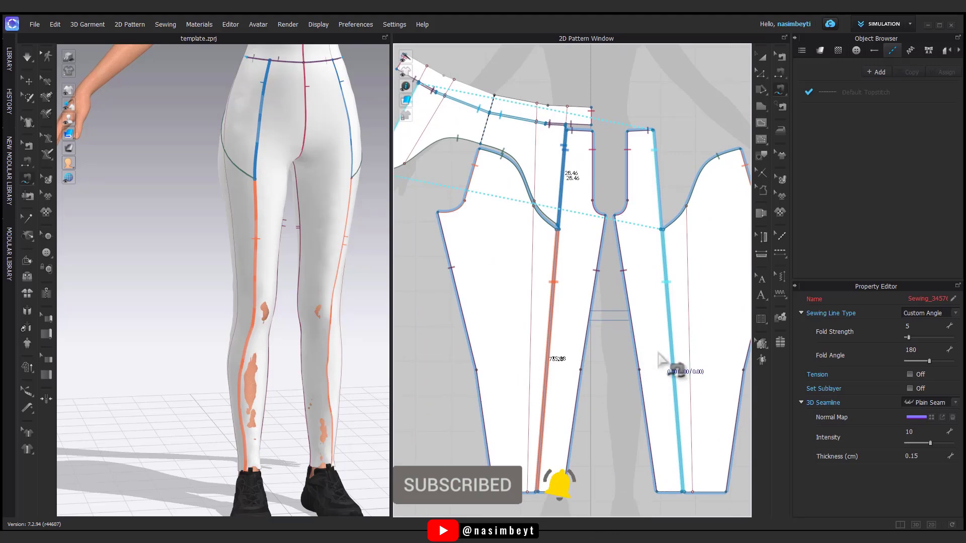
# Simulate the newly sewn leggings, pull the fabric over the exposed knees and calves, adjust the waist, and stop the simulation.
pyautogui.click(762, 56)
pyautogui.press('space')
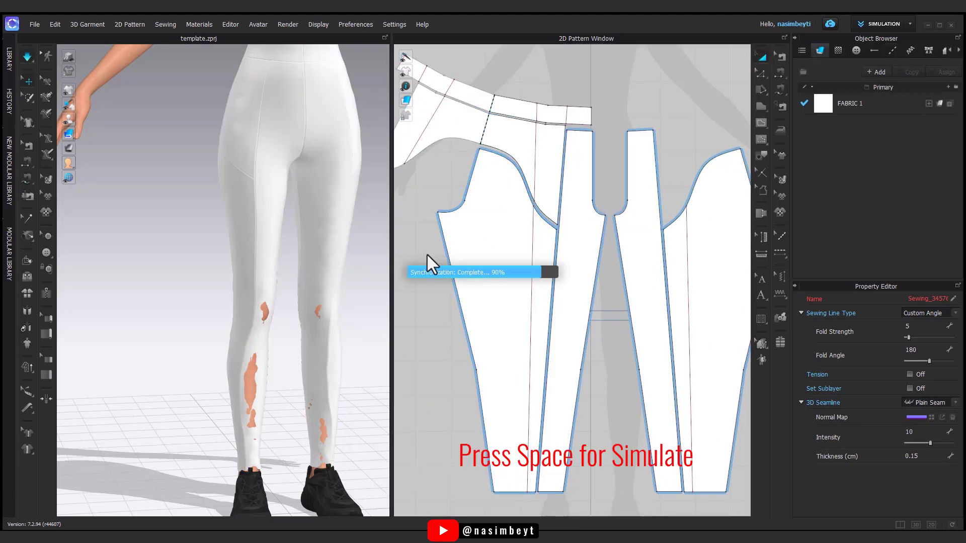
pyautogui.moveTo(261, 372); pyautogui.dragTo(291, 378)
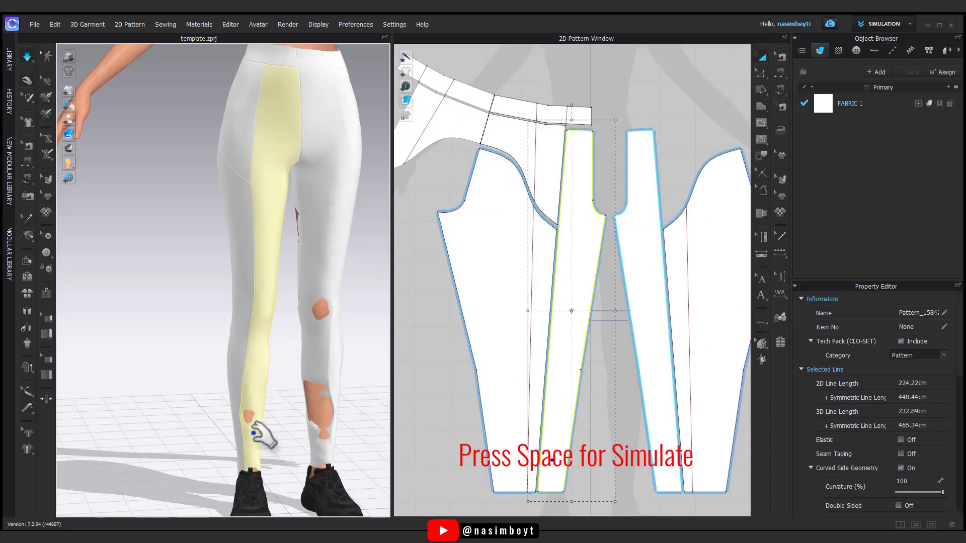
pyautogui.click(313, 436)
pyautogui.moveTo(316, 314); pyautogui.dragTo(377, 317, button='right')
pyautogui.moveTo(294, 317); pyautogui.dragTo(211, 257)
pyautogui.moveTo(286, 413); pyautogui.dragTo(265, 412)
pyautogui.moveTo(328, 425); pyautogui.dragTo(270, 435)
pyautogui.moveTo(317, 322); pyautogui.dragTo(222, 272)
pyautogui.moveTo(339, 198); pyautogui.dragTo(216, 347, button='right')
pyautogui.scroll(-3, 280, 294)
pyautogui.moveTo(272, 171); pyautogui.dragTo(275, 135)
pyautogui.click(275, 170)
pyautogui.scroll(2, 281, 214)
pyautogui.moveTo(279, 243); pyautogui.dragTo(298, 248, button='right')
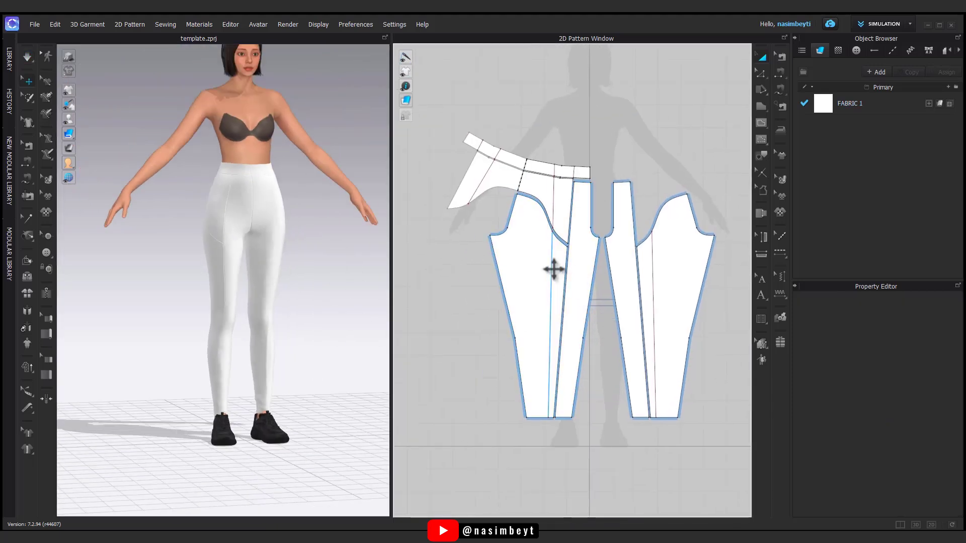
# Delete the leftover vertical internal lines from the leg panel, hip panel and waistband.
pyautogui.click(553, 269)
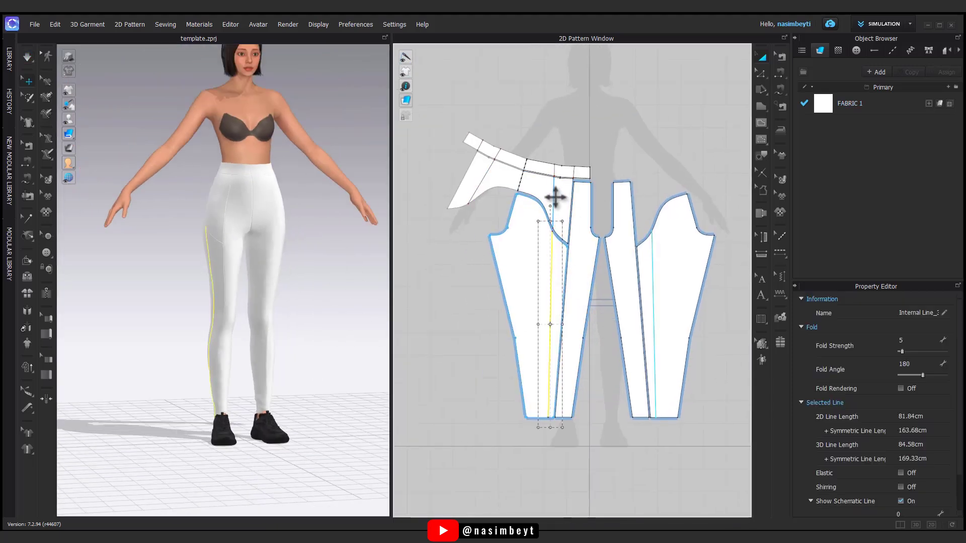
pyautogui.click(554, 202)
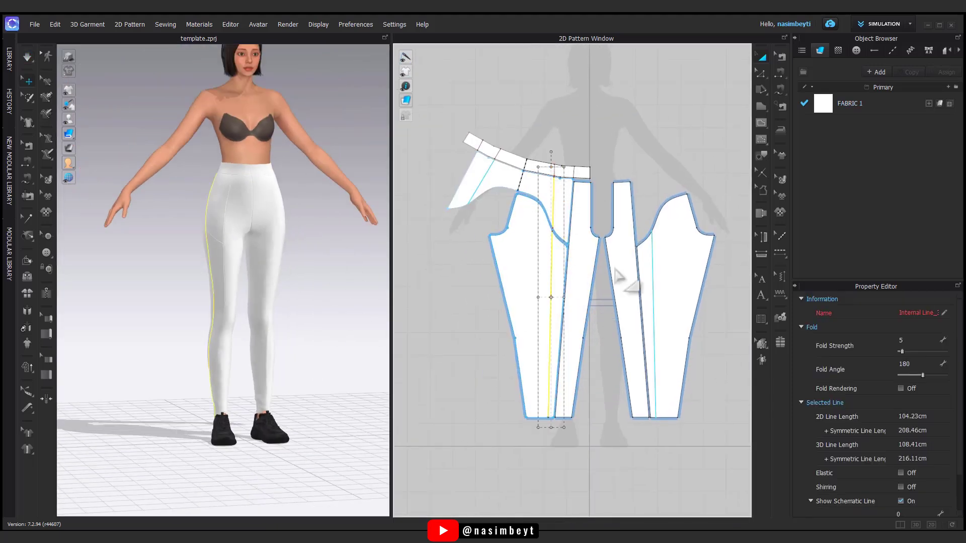
pyautogui.scroll(5, 569, 180)
pyautogui.keyDown('shift'); pyautogui.click(583, 159); pyautogui.keyUp('shift')
pyautogui.keyDown('shift'); pyautogui.click(526, 153); pyautogui.keyUp('shift')
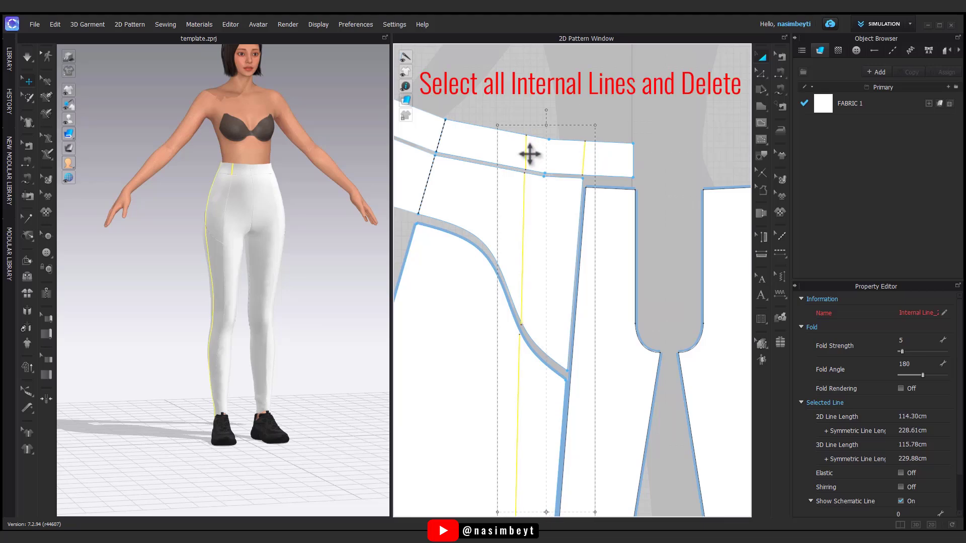
pyautogui.press('Escape')
# Create a Layer Clone (Over) of all leggings pieces and place the copies above the originals.
pyautogui.scroll(-5, 651, 304)
pyautogui.hotkey('ctrl', 'a')
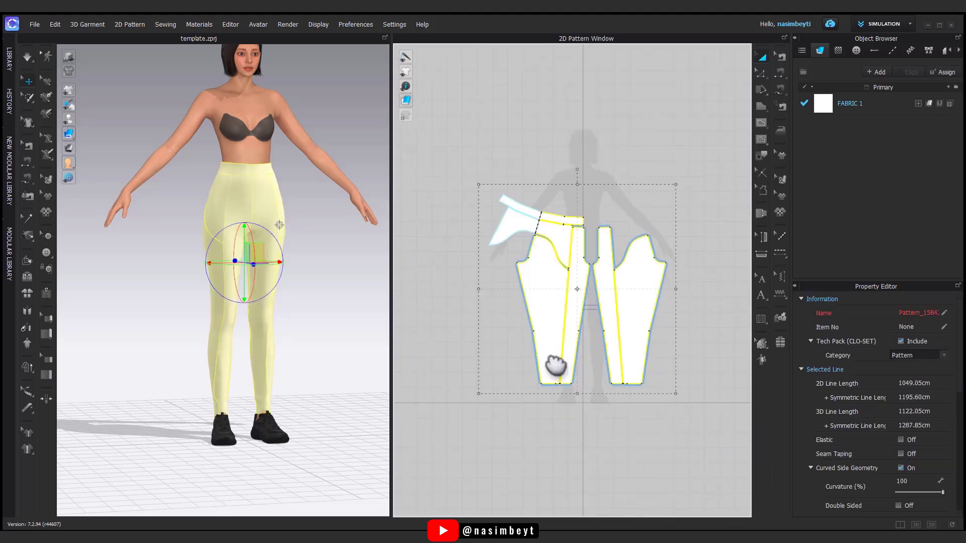
pyautogui.rightClick(545, 356)
pyautogui.click(545, 255)
pyautogui.click(562, 175)
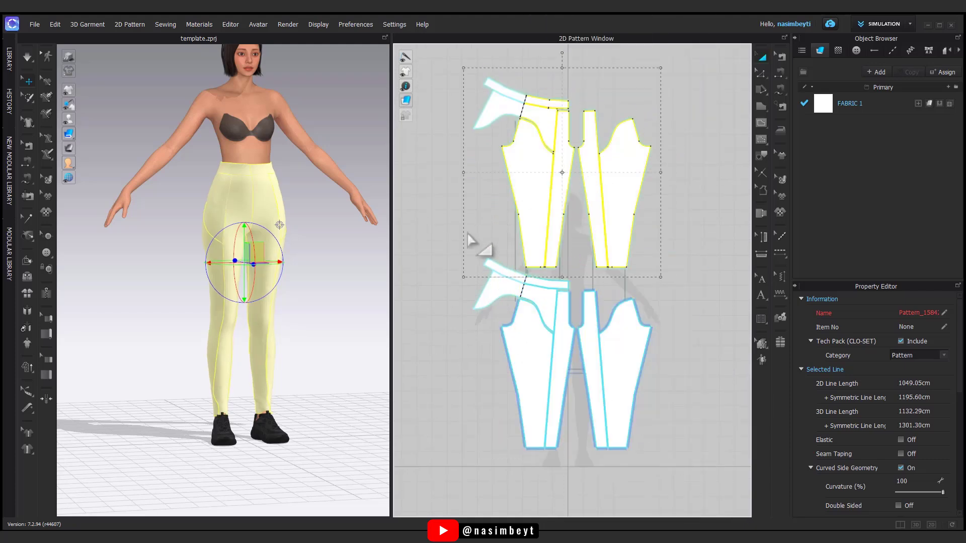
# Set the additional collision thickness to 0.5 for all pieces of both layers.
pyautogui.click(696, 84)
pyautogui.hotkey('ctrl', 'a')
pyautogui.scroll(-10, 876, 453)
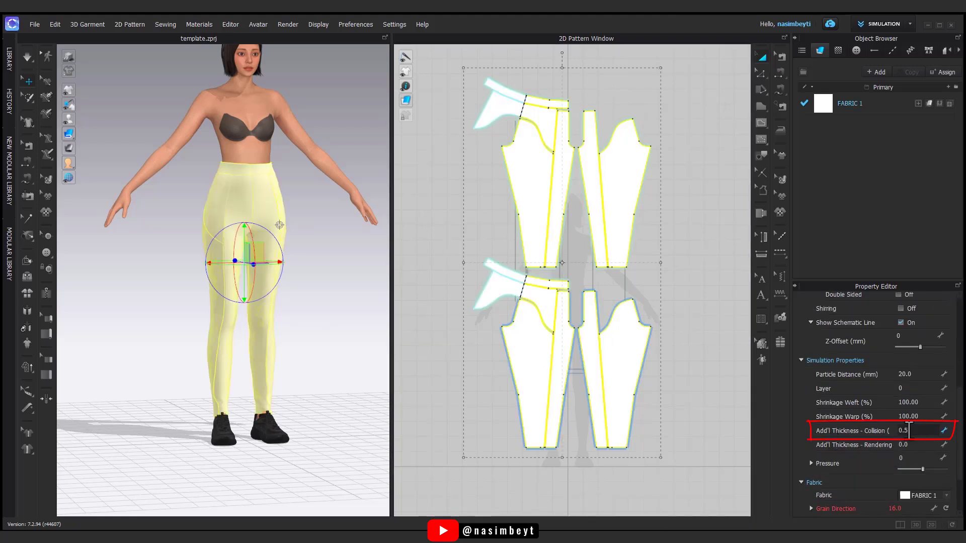
pyautogui.click(688, 297)
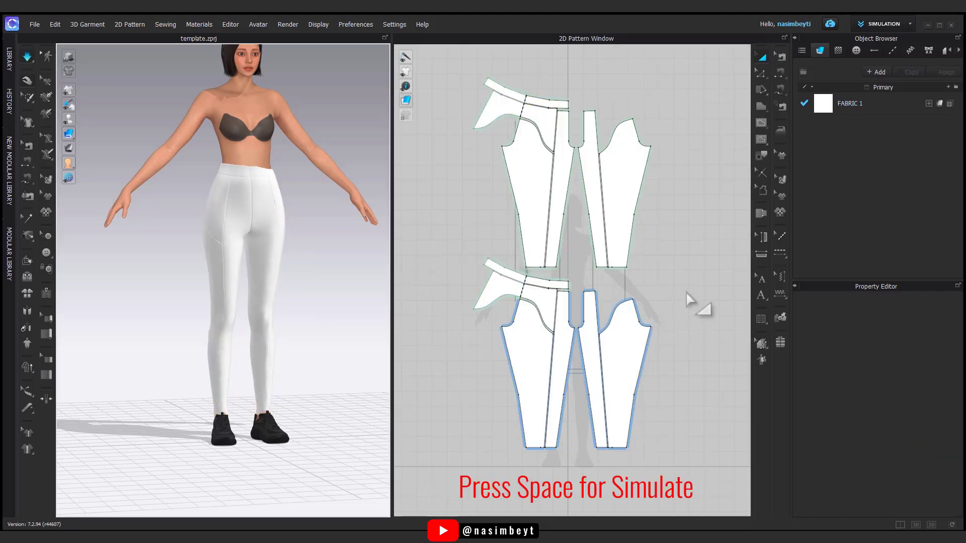
# Simulate the layered leggings, tug the hip panels and waistband into place, and stop the simulation.
pyautogui.scroll(4, 268, 236)
pyautogui.moveTo(271, 217); pyautogui.dragTo(262, 287, button='middle')
pyautogui.click(296, 142)
pyautogui.click(187, 193)
pyautogui.moveTo(231, 206); pyautogui.dragTo(255, 222, button='right')
pyautogui.click(314, 121)
pyautogui.click(294, 166)
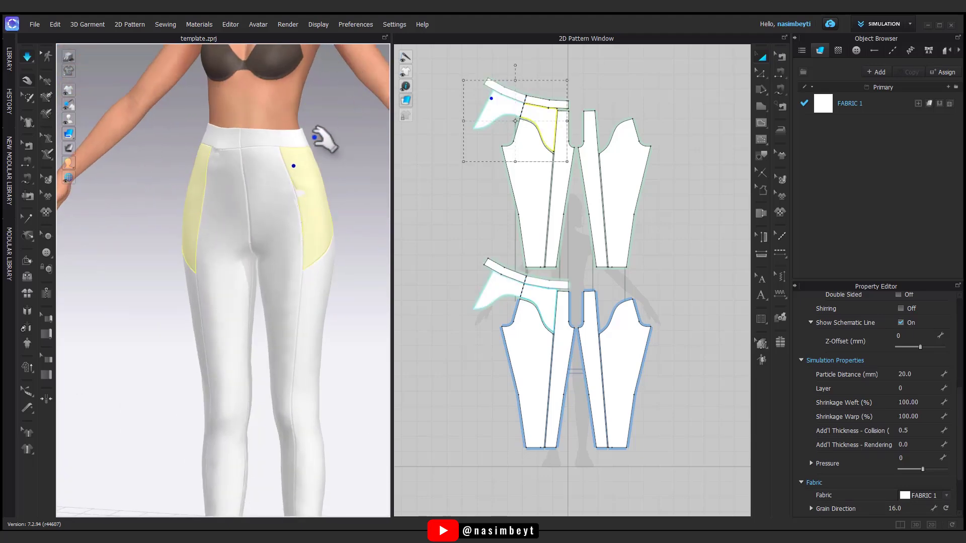
pyautogui.moveTo(376, 151); pyautogui.dragTo(242, 197, button='right')
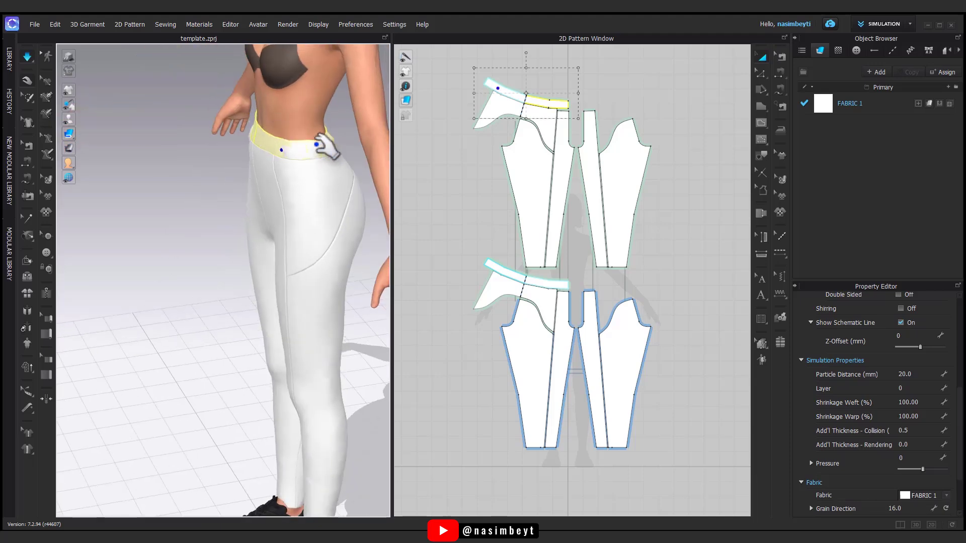
pyautogui.moveTo(337, 233); pyautogui.dragTo(391, 239, button='right')
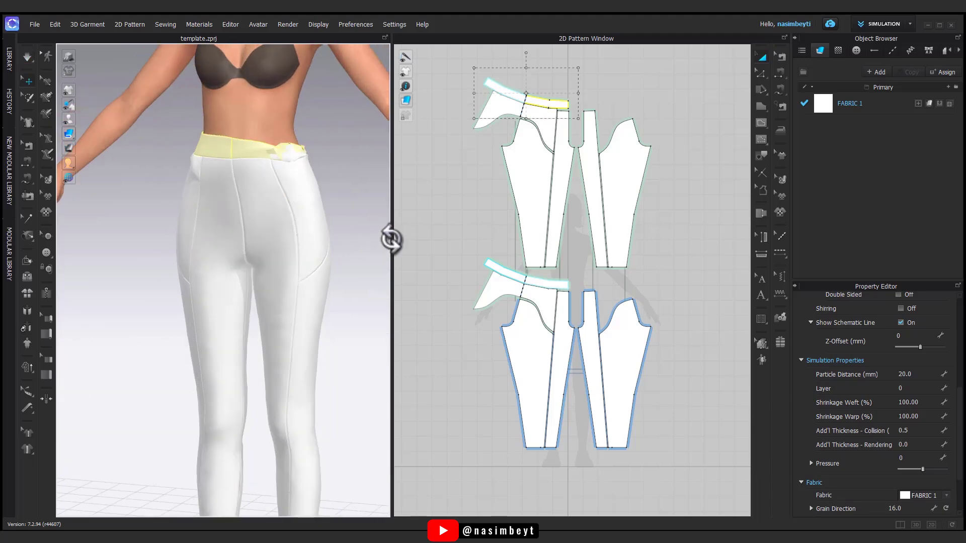
pyautogui.click(391, 239)
# Strengthen all pattern pieces of both leggings layers and simulate them on the avatar.
pyautogui.moveTo(293, 270)
pyautogui.mouseDown(button='right')
pyautogui.moveTo(238, 294)
pyautogui.moveTo(283, 251)
pyautogui.moveTo(235, 265)
pyautogui.moveTo(297, 254)
pyautogui.mouseUp(button='right')
pyautogui.moveTo(433, 461); pyautogui.dragTo(433, 462)
pyautogui.rightClick(531, 358)
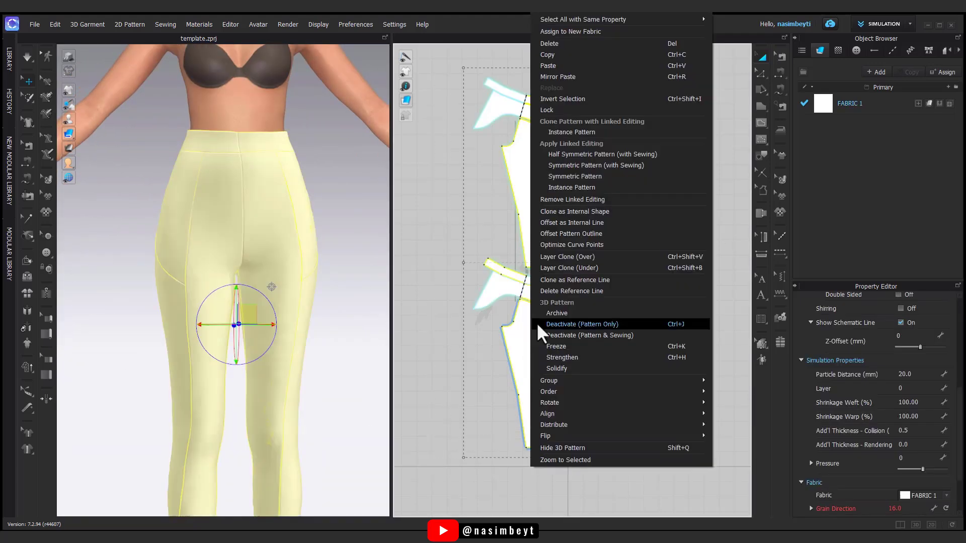
pyautogui.click(563, 360)
pyautogui.press('space')
pyautogui.scroll(2, 352, 345)
pyautogui.moveTo(292, 308)
pyautogui.mouseDown(button='right')
pyautogui.moveTo(140, 317)
pyautogui.moveTo(308, 304)
pyautogui.moveTo(414, 308)
pyautogui.moveTo(101, 309)
pyautogui.moveTo(289, 306)
pyautogui.mouseUp(button='right')
# Inspect the seams around the lower layer's waistband and leg panels with the Edit Sewing tool.
pyautogui.click(731, 155)
pyautogui.click(781, 55)
pyautogui.scroll(-3, 578, 313)
pyautogui.moveTo(572, 316); pyautogui.dragTo(601, 327, button='middle')
pyautogui.click(572, 272)
pyautogui.scroll(2, 553, 251)
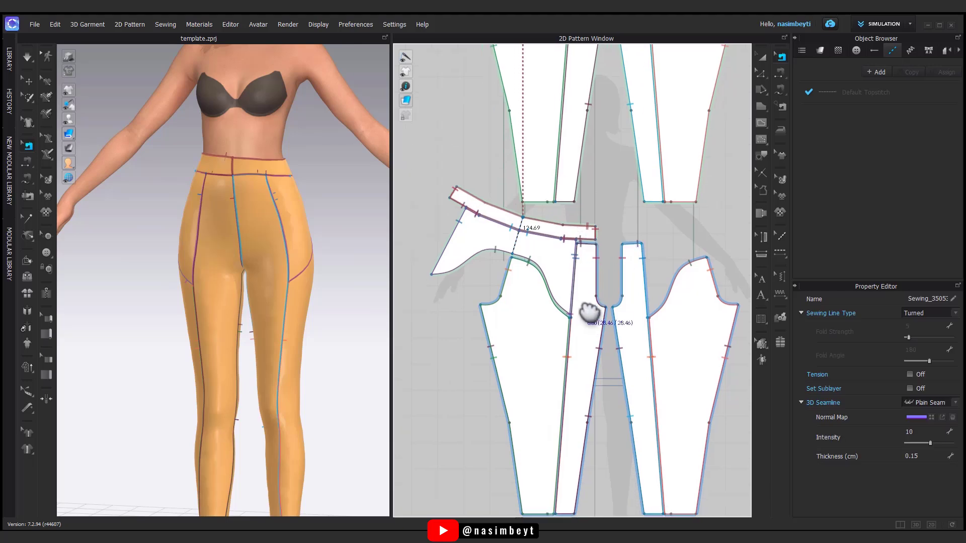
pyautogui.scroll(-3, 561, 277)
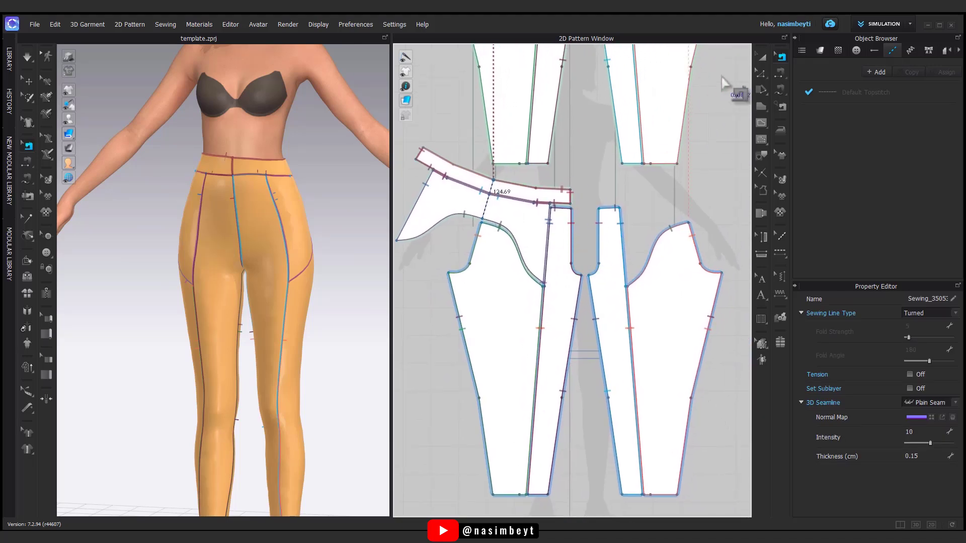
# Simulate the strengthened leggings, tug the hip panels and back leg panel into place, and stop the simulation.
pyautogui.click(761, 56)
pyautogui.scroll(1, 313, 240)
pyautogui.click(284, 185)
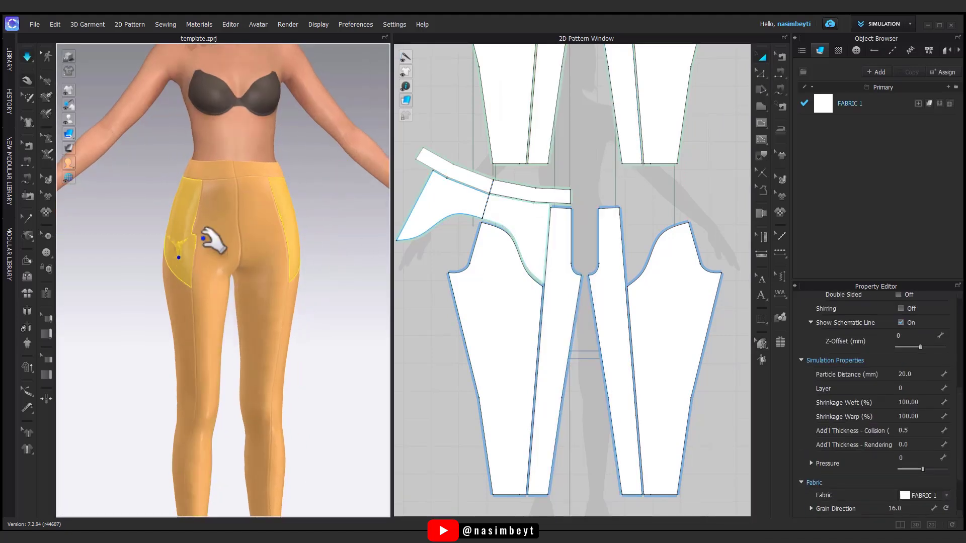
pyautogui.click(278, 186)
pyautogui.moveTo(301, 166); pyautogui.dragTo(287, 255, button='right')
pyautogui.click(319, 219)
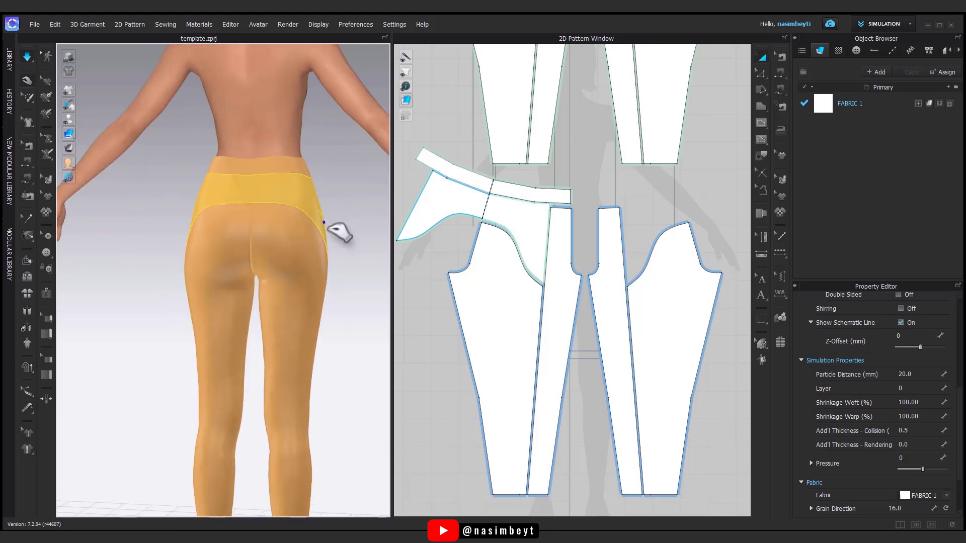
pyautogui.click(317, 249)
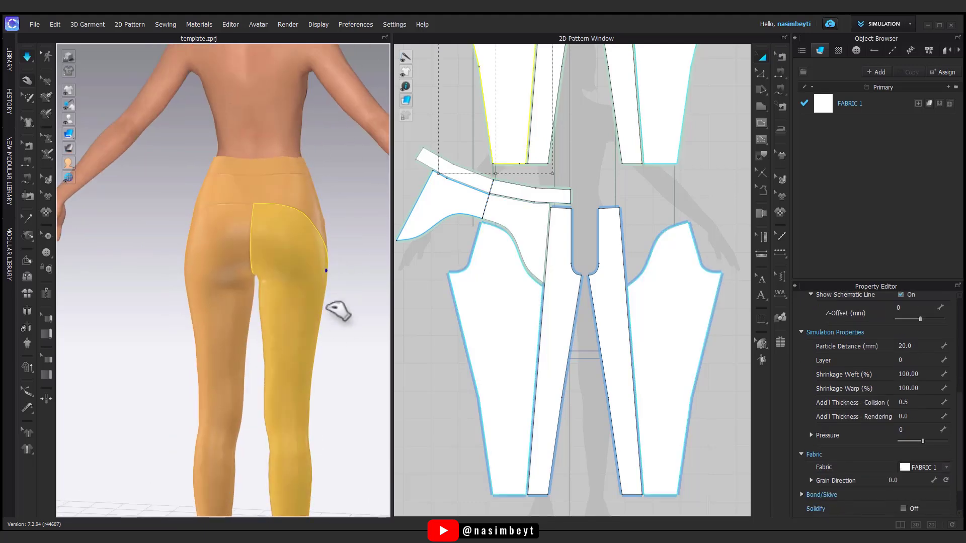
pyautogui.moveTo(340, 334); pyautogui.dragTo(336, 145, button='right')
pyautogui.click(341, 104)
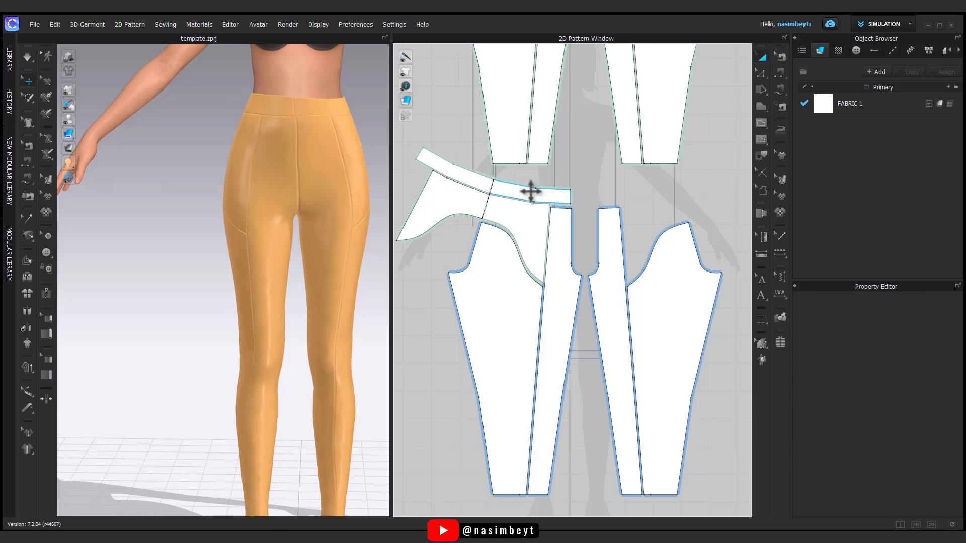
# Delete the upper copy of the waistband from the cloned pattern layer.
pyautogui.click(531, 190)
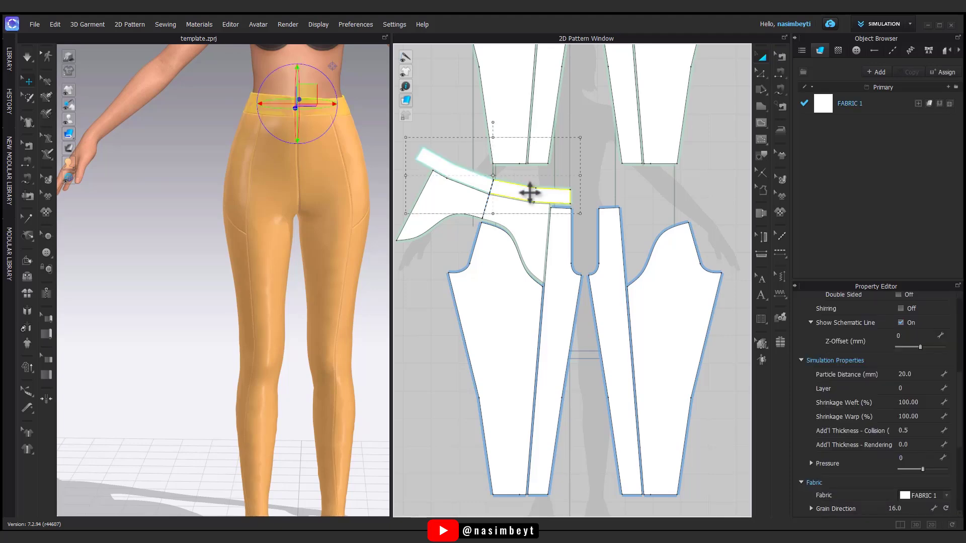
pyautogui.moveTo(368, 252)
pyautogui.mouseDown(button='right')
pyautogui.moveTo(315, 254)
pyautogui.moveTo(379, 243)
pyautogui.moveTo(281, 237)
pyautogui.moveTo(353, 243)
pyautogui.mouseUp(button='right')
pyautogui.click(380, 129)
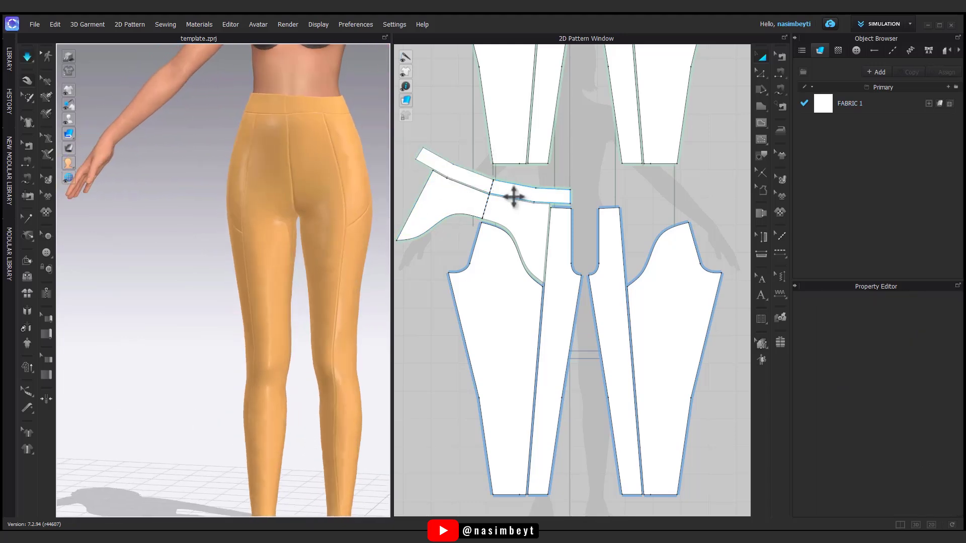
pyautogui.click(513, 197)
pyautogui.scroll(-3, 557, 239)
pyautogui.moveTo(560, 241); pyautogui.dragTo(566, 336, button='middle')
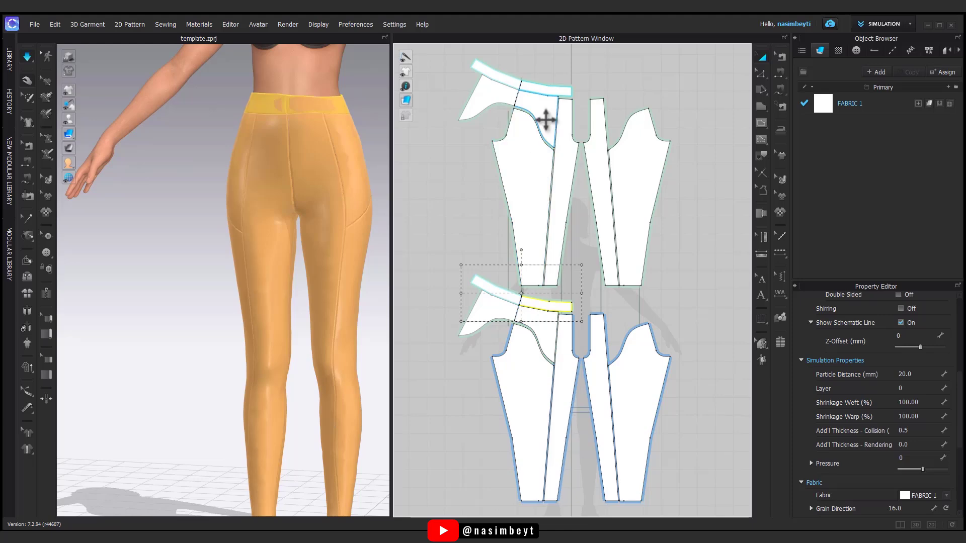
pyautogui.click(559, 89)
pyautogui.press('Delete')
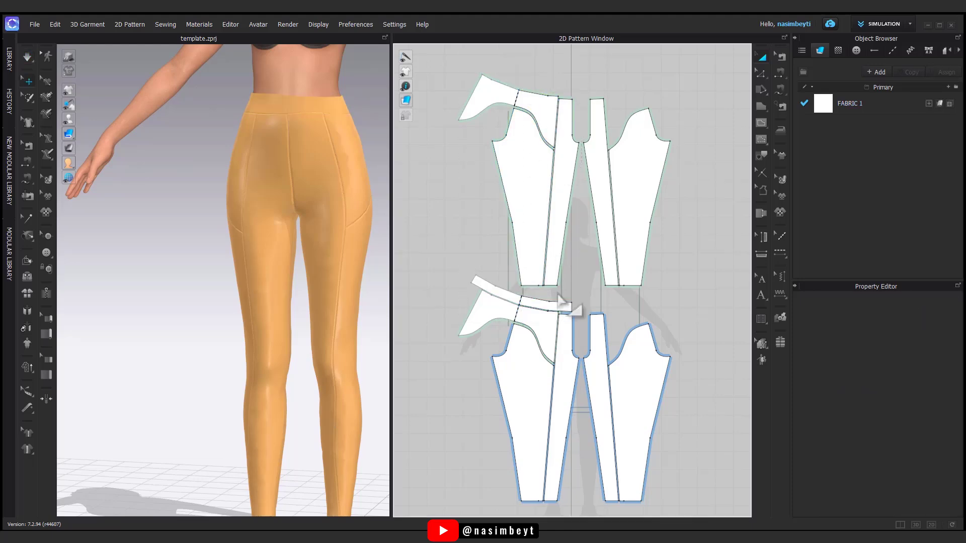
# Examine the sewing lines joining the remaining waistband to the front leg panels and hip panel.
pyautogui.click(781, 57)
pyautogui.scroll(3, 574, 324)
pyautogui.click(578, 321)
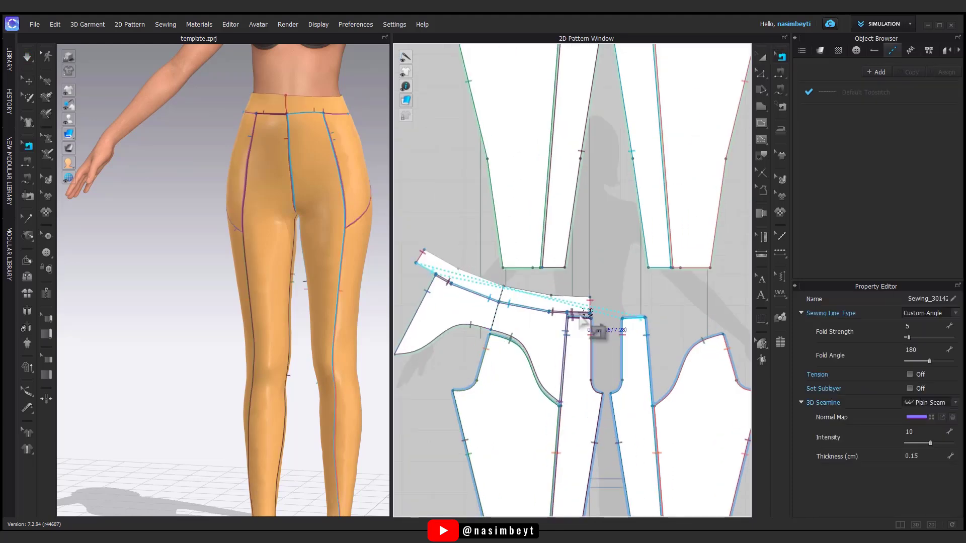
pyautogui.scroll(2, 604, 329)
pyautogui.click(535, 312)
pyautogui.moveTo(536, 315); pyautogui.dragTo(613, 333, button='middle')
pyautogui.moveTo(511, 330); pyautogui.dragTo(600, 356, button='middle')
pyautogui.click(508, 290)
pyautogui.click(508, 288)
pyautogui.scroll(-3, 582, 328)
pyautogui.scroll(2, 613, 325)
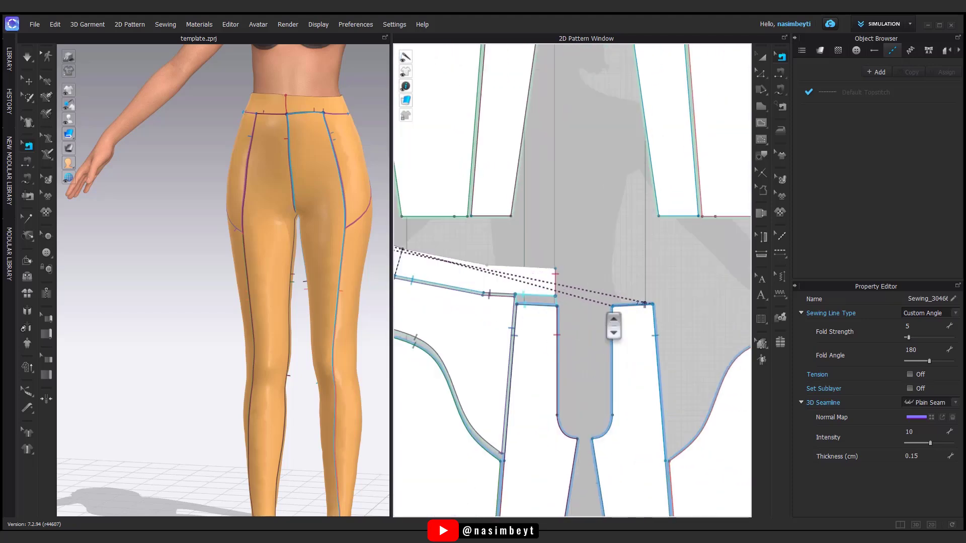
pyautogui.scroll(-2, 612, 317)
pyautogui.moveTo(562, 319); pyautogui.dragTo(559, 242, button='middle')
# Simulate with the single waistband, tug the waistband and a front leg panel into place, and stop the simulation.
pyautogui.press('space')
pyautogui.moveTo(323, 162); pyautogui.dragTo(369, 128)
pyautogui.moveTo(354, 185); pyautogui.dragTo(300, 108, button='right')
pyautogui.moveTo(298, 113); pyautogui.dragTo(312, 20)
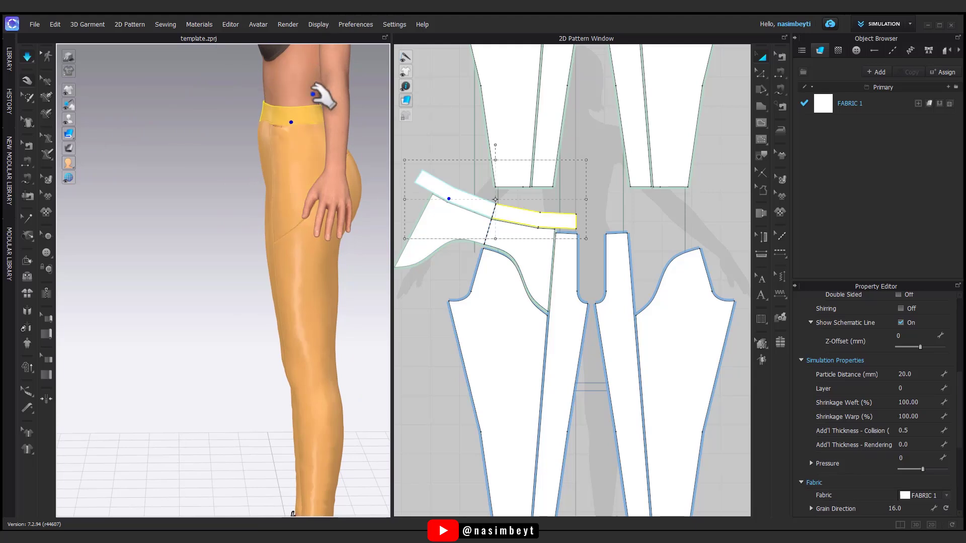
pyautogui.moveTo(302, 203); pyautogui.dragTo(365, 211, button='right')
pyautogui.click(272, 141)
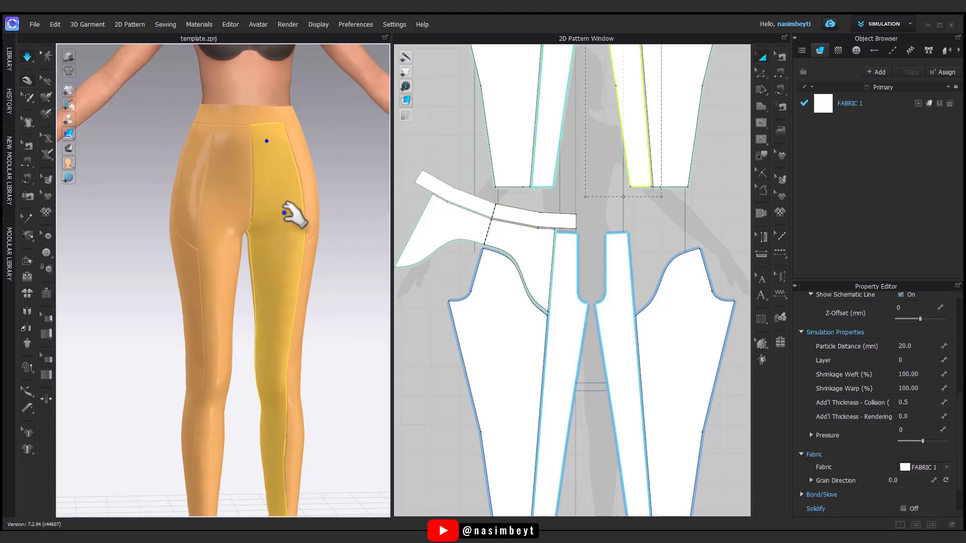
pyautogui.moveTo(297, 187); pyautogui.dragTo(504, 205, button='right')
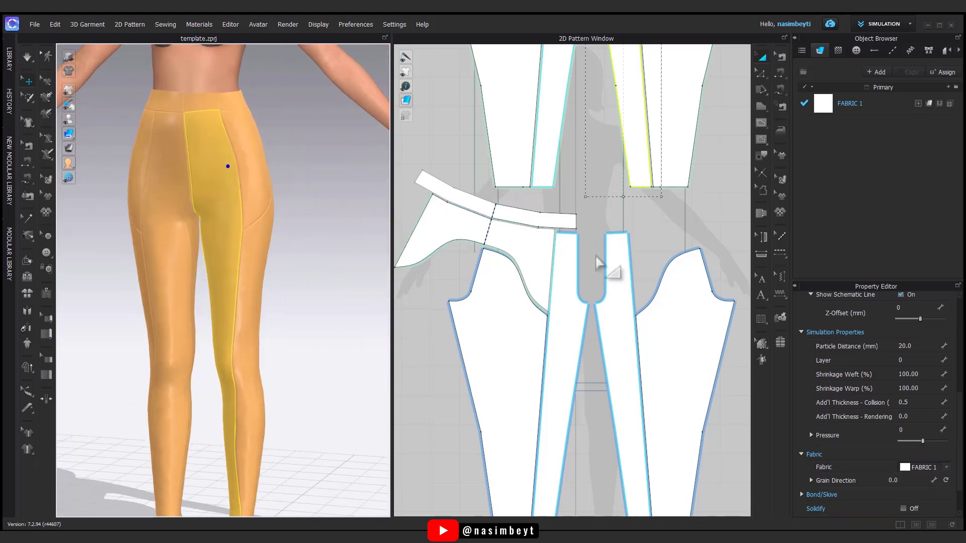
# Check the lower layer's waistband, hip panel and leg seams with the Edit Sewing tool.
pyautogui.scroll(-4, 602, 256)
pyautogui.scroll(3, 597, 306)
pyautogui.moveTo(602, 257); pyautogui.dragTo(624, 315, button='middle')
pyautogui.click(762, 74)
pyautogui.click(781, 59)
pyautogui.click(614, 297)
pyautogui.click(616, 298)
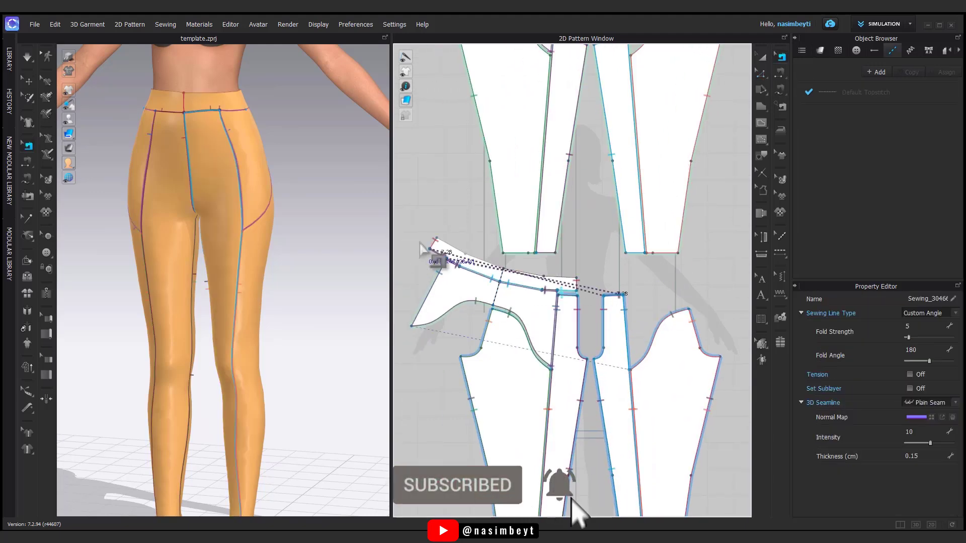
pyautogui.scroll(4, 453, 257)
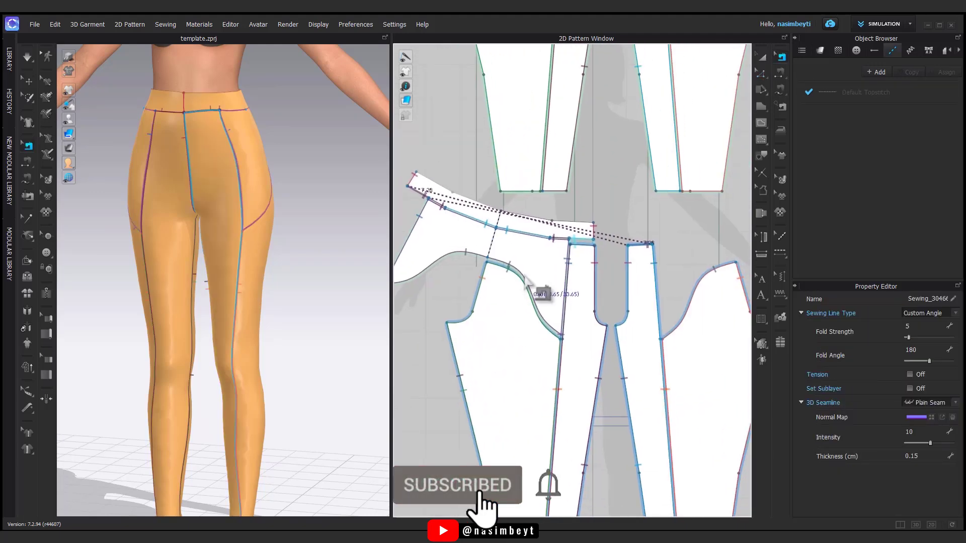
pyautogui.click(659, 298)
pyautogui.click(680, 303)
pyautogui.moveTo(662, 318); pyautogui.dragTo(649, 190, button='middle')
pyautogui.click(652, 280)
pyautogui.click(668, 296)
pyautogui.scroll(-4, 672, 302)
pyautogui.moveTo(673, 303); pyautogui.dragTo(625, 389, button='middle')
pyautogui.click(685, 297)
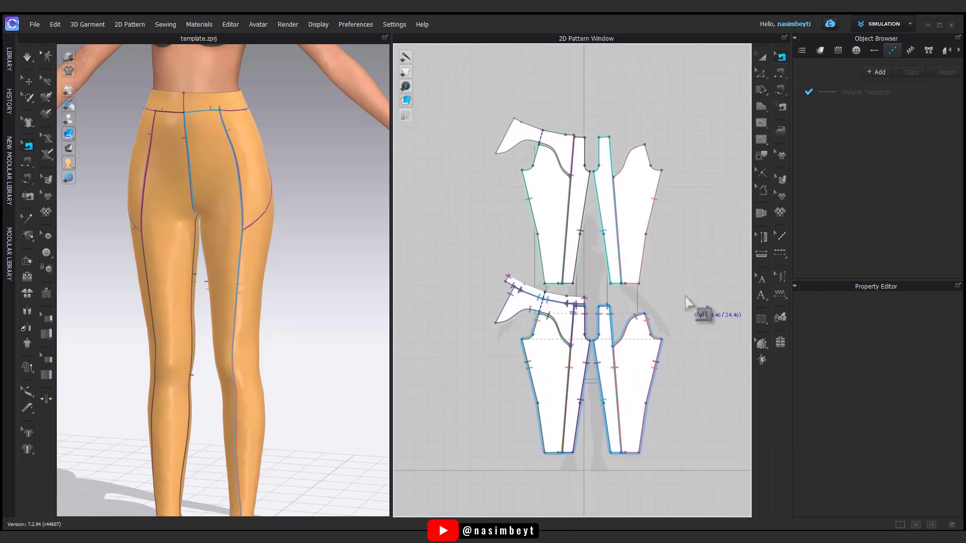
# Create a Layer Clone (Over) of the waistband and place the copy above the upper layer's hip panel.
pyautogui.click(761, 57)
pyautogui.moveTo(548, 292); pyautogui.dragTo(550, 330, button='middle')
pyautogui.rightClick(553, 336)
pyautogui.click(614, 213)
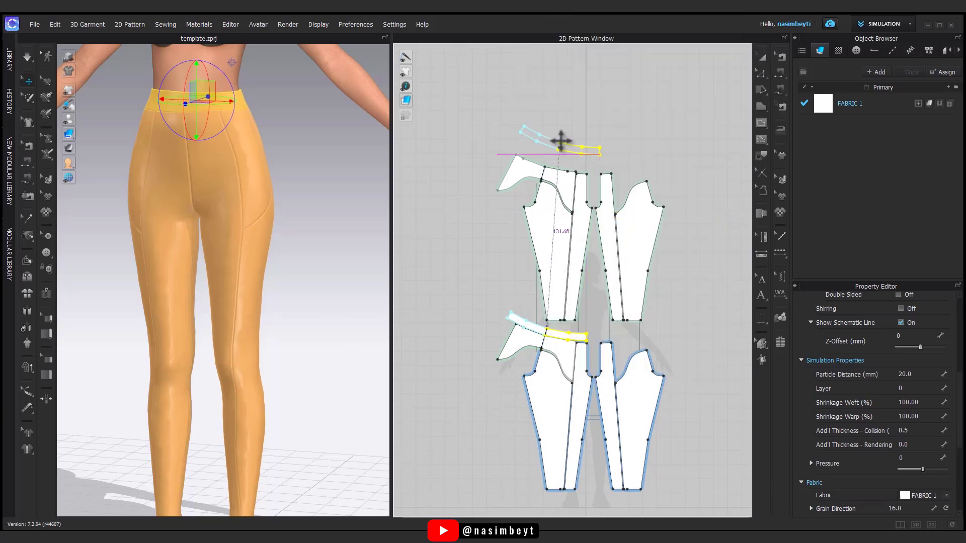
pyautogui.click(546, 153)
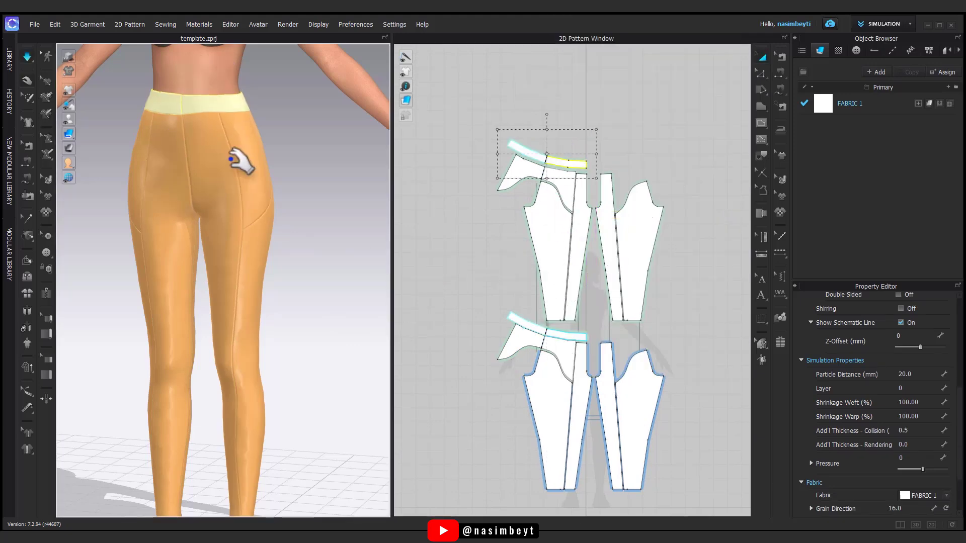
# Simulate with the cloned waistband, tug the waistband, hip panel and front leg panel into place, and stop the simulation.
pyautogui.click(215, 142)
pyautogui.moveTo(280, 192); pyautogui.dragTo(302, 200, button='right')
pyautogui.click(220, 106)
pyautogui.moveTo(226, 128); pyautogui.dragTo(327, 98)
pyautogui.moveTo(229, 154); pyautogui.dragTo(233, 150, button='right')
pyautogui.moveTo(243, 123); pyautogui.dragTo(253, 27)
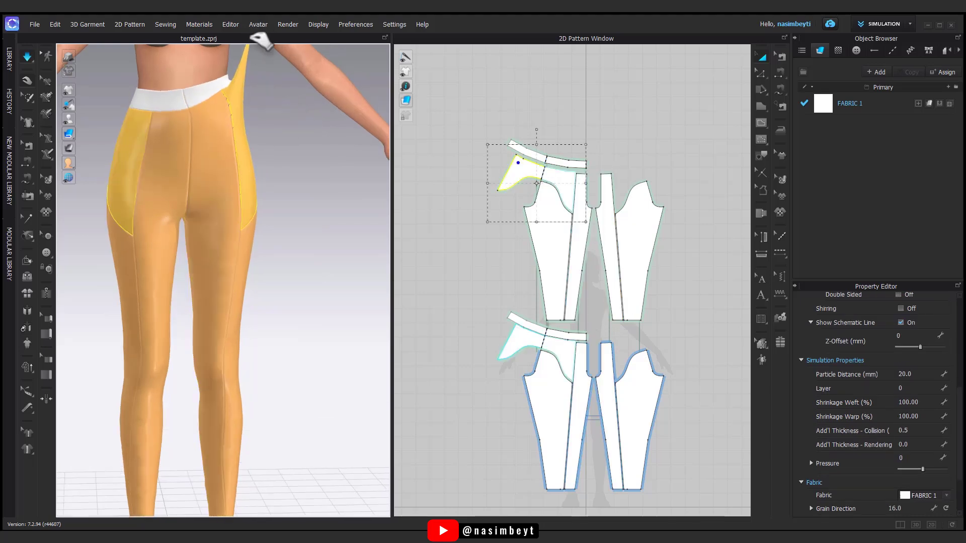
pyautogui.click(232, 147)
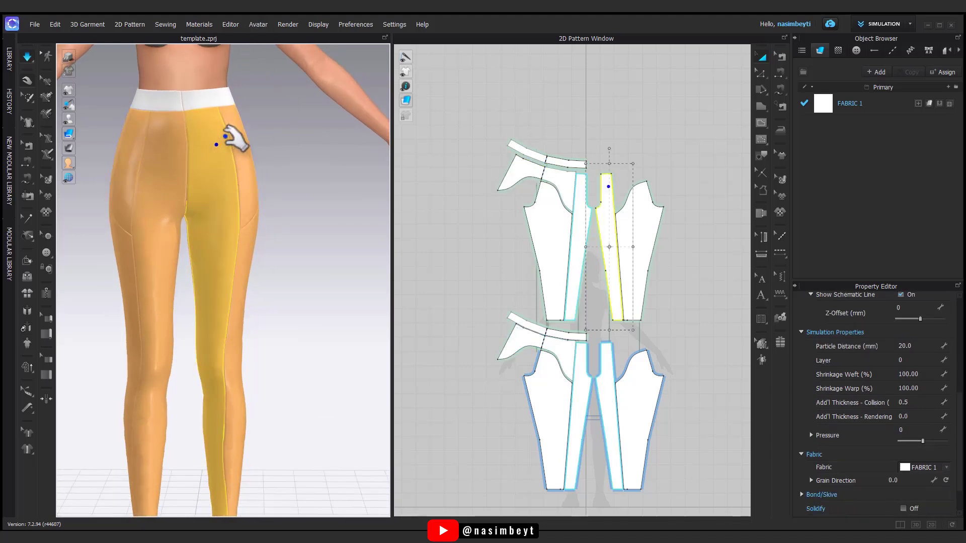
pyautogui.click(236, 161)
pyautogui.click(347, 212)
# Unstrengthen all pieces of both layers and set their particle distance to 5 mm.
pyautogui.scroll(-2, 304, 293)
pyautogui.moveTo(304, 293); pyautogui.dragTo(274, 279, button='right')
pyautogui.moveTo(675, 102); pyautogui.dragTo(465, 514)
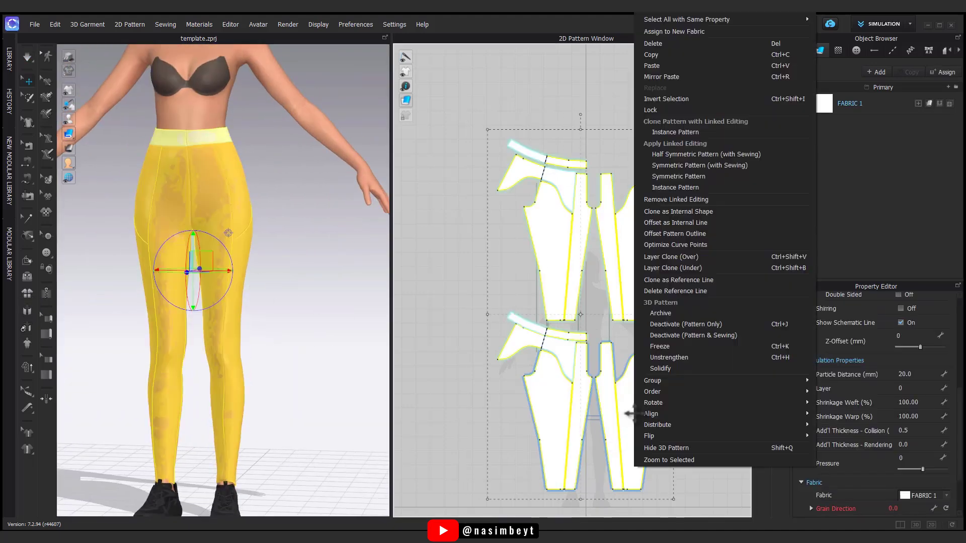
pyautogui.click(910, 377)
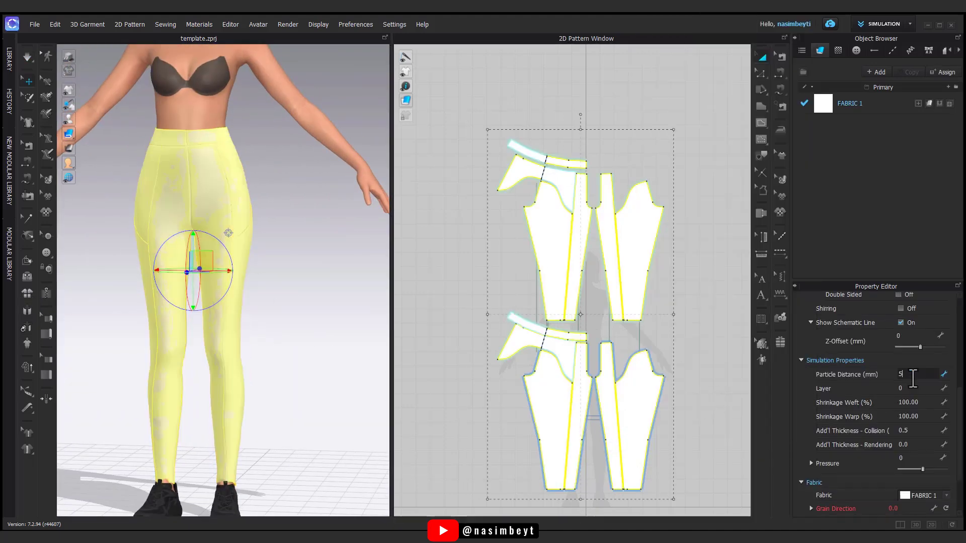
pyautogui.click(699, 275)
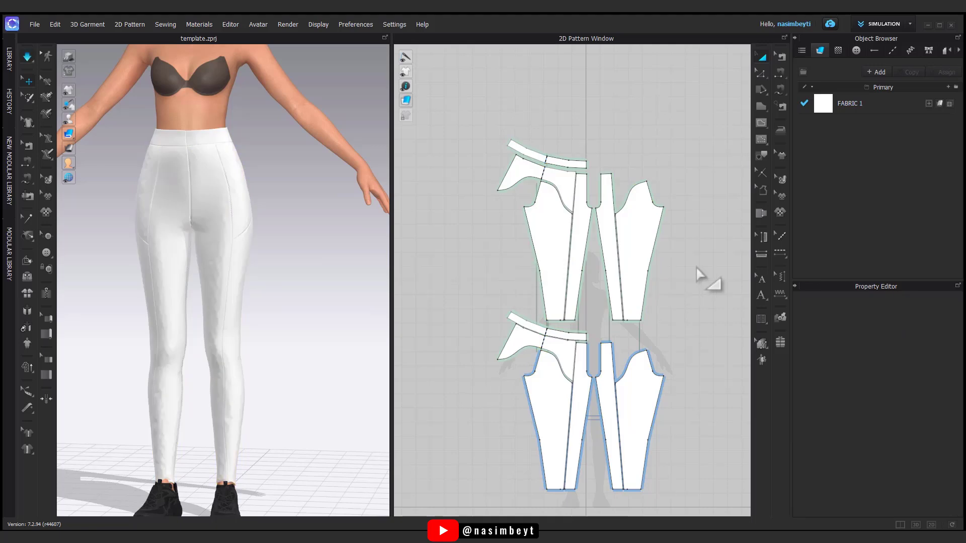
# Simulate the leggings with the finer mesh and review the fit from the front and side.
pyautogui.press('space')
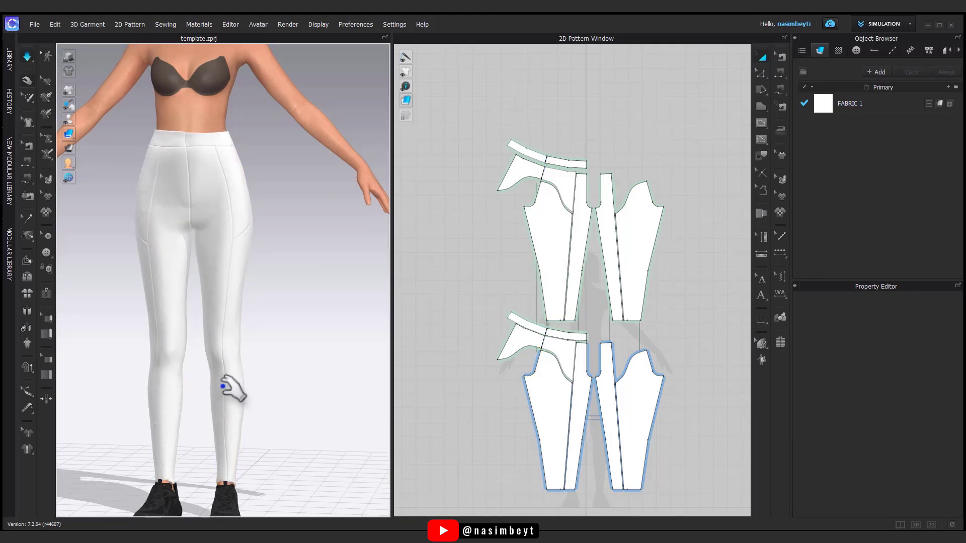
pyautogui.moveTo(298, 388); pyautogui.dragTo(265, 415, button='right')
pyautogui.moveTo(344, 422); pyautogui.dragTo(532, 431, button='right')
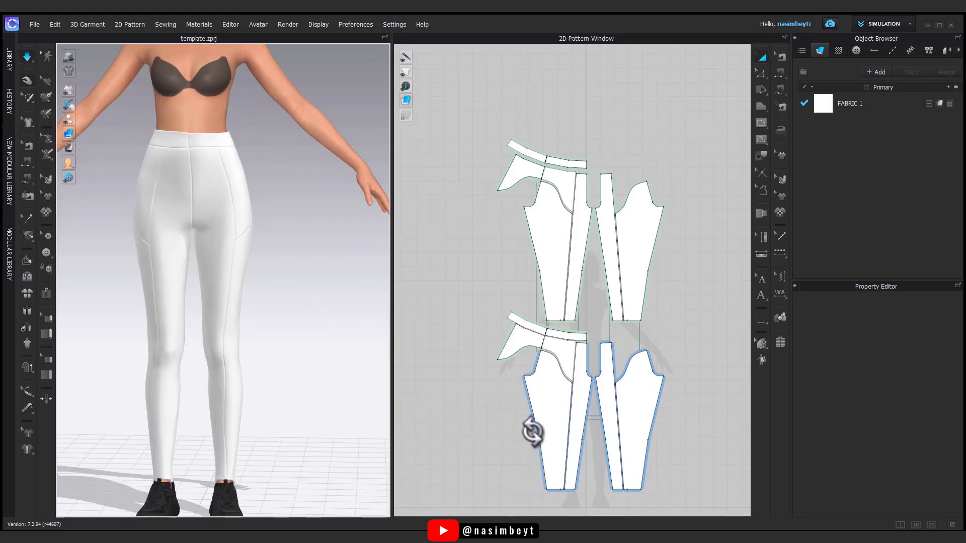
pyautogui.moveTo(263, 402); pyautogui.dragTo(291, 426, button='right')
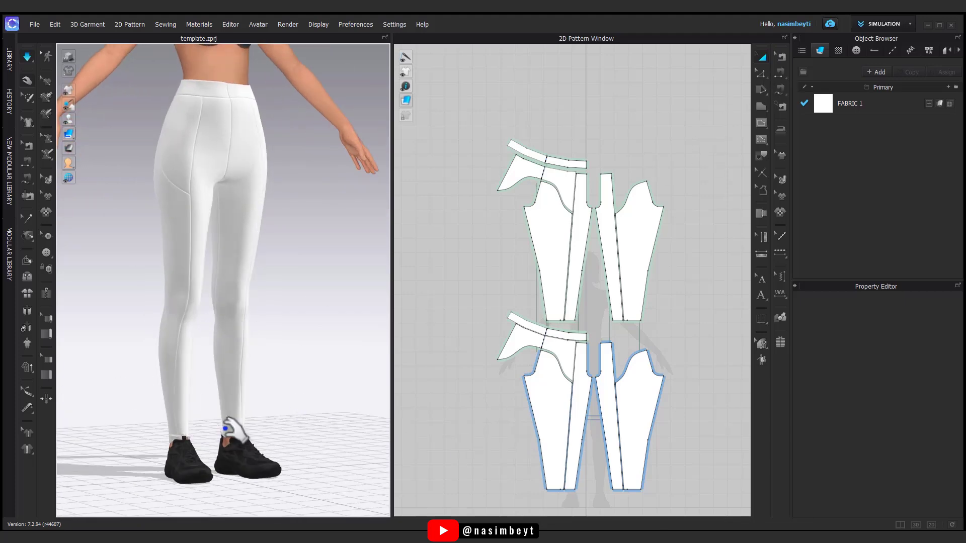
# Shorten the leggings slightly by moving the hem edges of all leg panels upward, and simulate the new length.
pyautogui.press('z')
pyautogui.scroll(3, 263, 439)
pyautogui.moveTo(248, 448); pyautogui.dragTo(285, 231, button='middle')
pyautogui.scroll(1, 285, 231)
pyautogui.press('space')
pyautogui.moveTo(523, 505); pyautogui.dragTo(668, 481)
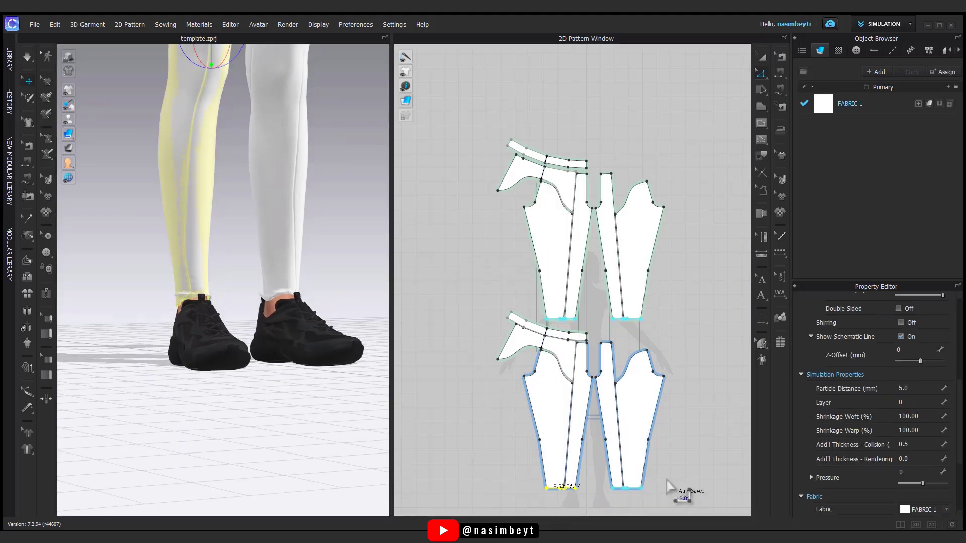
pyautogui.press('Up')
pyautogui.press('Up')
pyautogui.press('Up')
pyautogui.press('space')
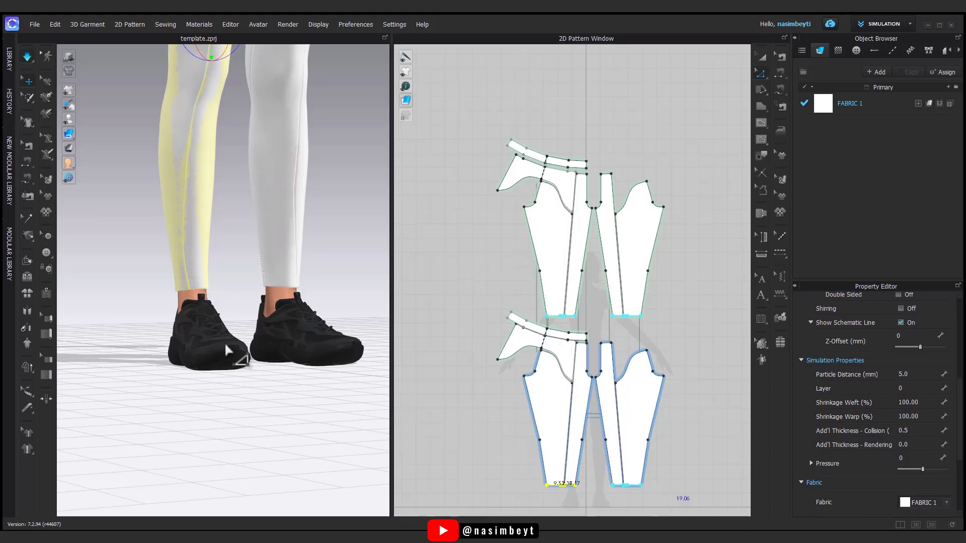
pyautogui.moveTo(341, 382); pyautogui.dragTo(606, 373, button='right')
pyautogui.press('space')
# Set shrinkage weft to 102% and shrinkage warp to 105% for all upper-layer pieces while simulating.
pyautogui.moveTo(304, 310); pyautogui.dragTo(289, 447, button='middle')
pyautogui.moveTo(289, 447); pyautogui.dragTo(320, 415, button='right')
pyautogui.scroll(-1, 320, 415)
pyautogui.scroll(-2, 320, 415)
pyautogui.moveTo(320, 378); pyautogui.dragTo(289, 421, button='middle')
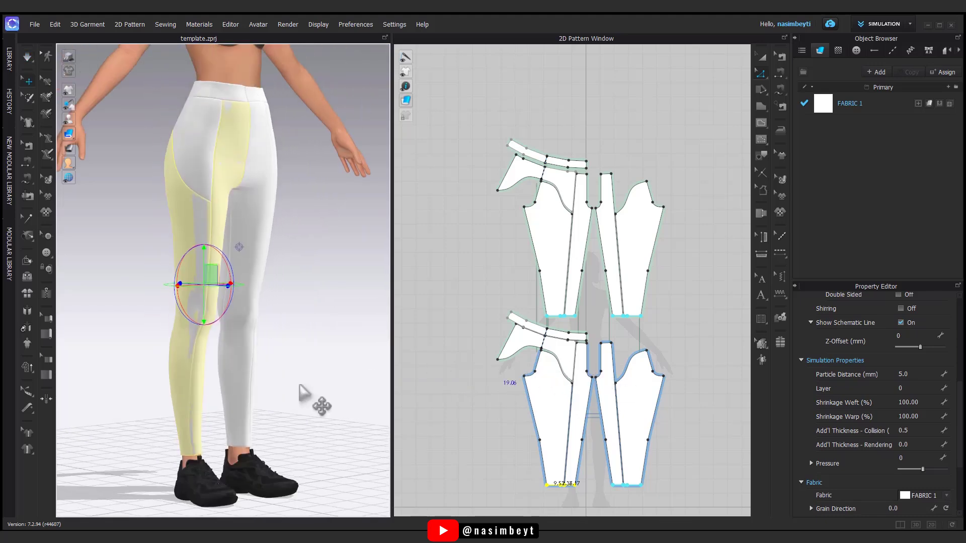
pyautogui.click(356, 363)
pyautogui.click(761, 56)
pyautogui.moveTo(699, 84); pyautogui.dragTo(447, 335)
pyautogui.click(916, 403)
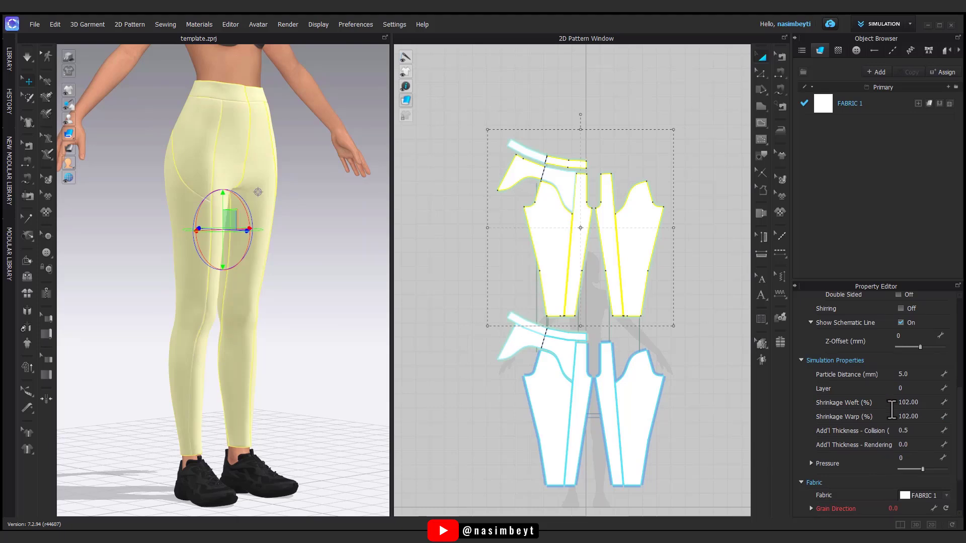
pyautogui.press('space')
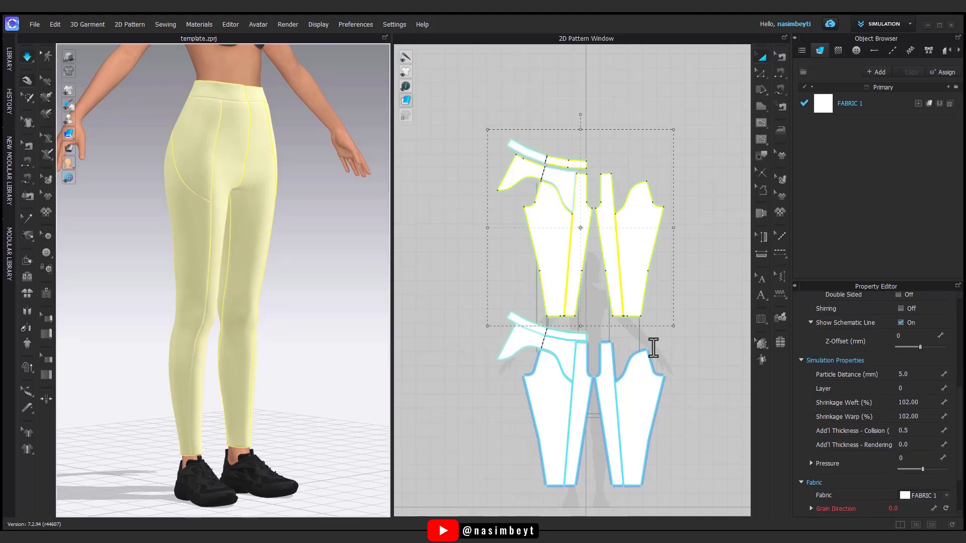
pyautogui.click(920, 416)
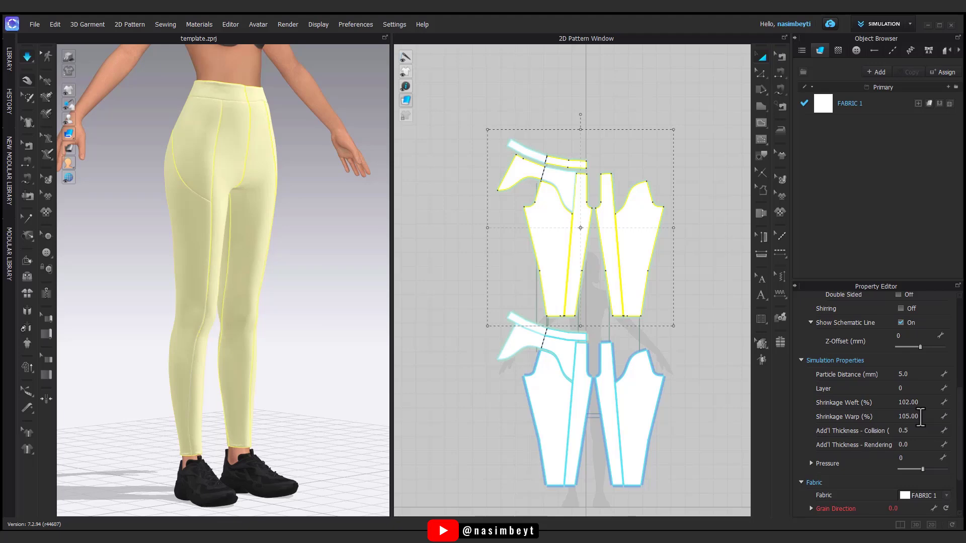
# Select all upper-layer pieces again and set their shrinkage warp to 110%.
pyautogui.moveTo(282, 328); pyautogui.dragTo(396, 370, button='right')
pyautogui.click(302, 390)
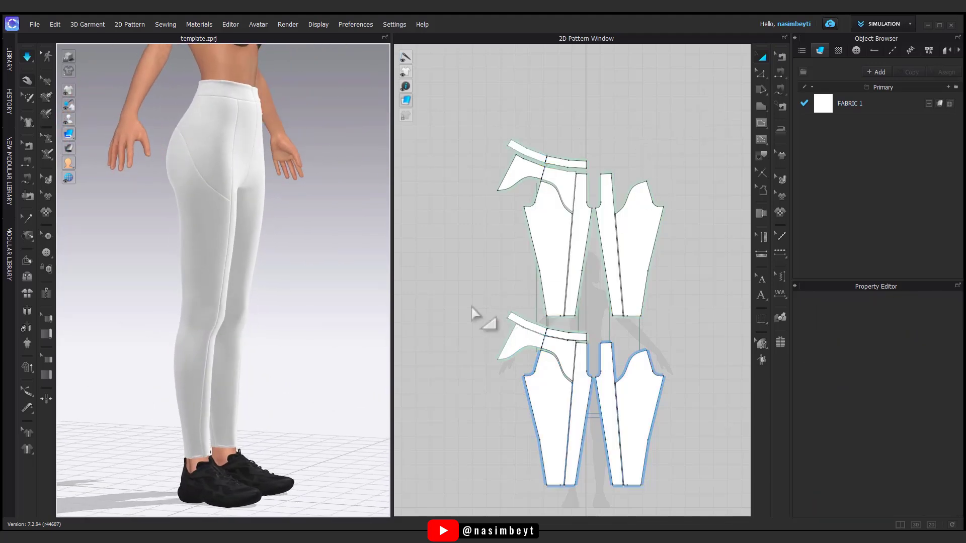
pyautogui.moveTo(701, 97); pyautogui.dragTo(459, 334)
pyautogui.doubleClick(920, 416)
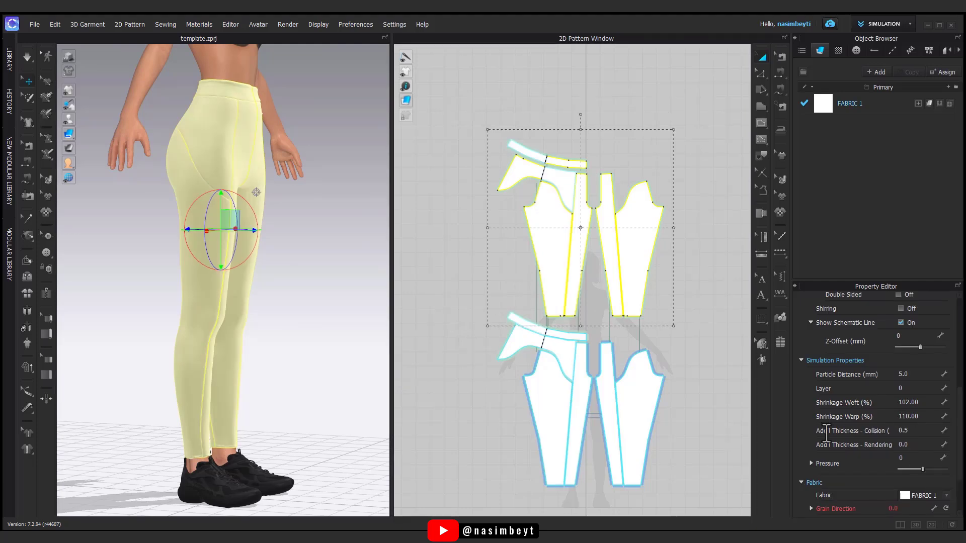
pyautogui.write('110.0')
pyautogui.press('Return')
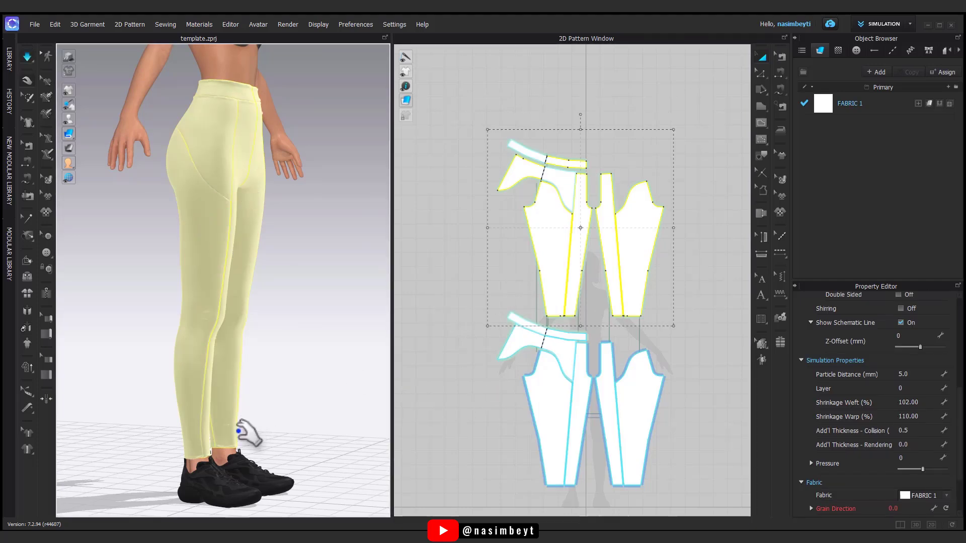
# Simulate the leggings with the new shrinkage, tugging the fabric at the seat, and review the folds from front and back.
pyautogui.moveTo(271, 302); pyautogui.dragTo(193, 368, button='right')
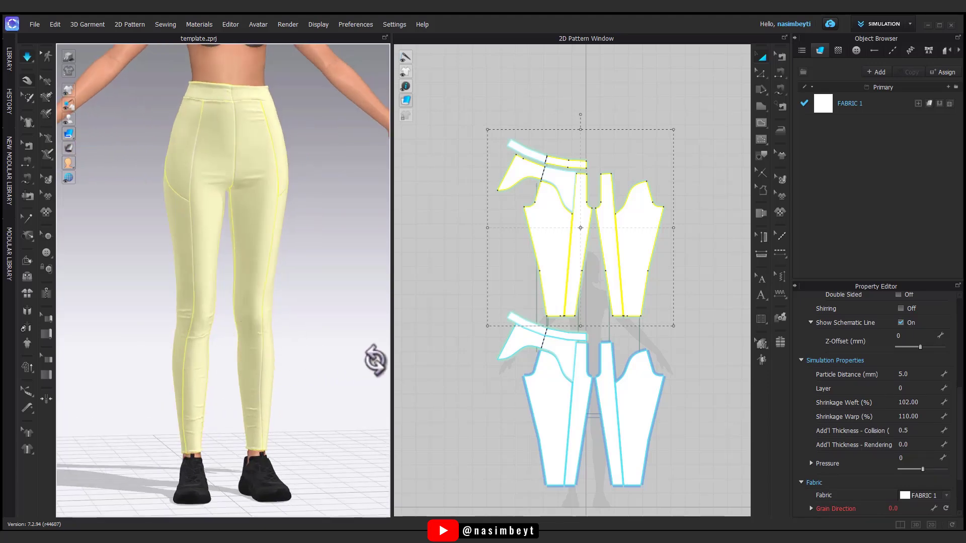
pyautogui.moveTo(365, 361); pyautogui.dragTo(446, 362, button='right')
pyautogui.moveTo(354, 368); pyautogui.dragTo(307, 386, button='right')
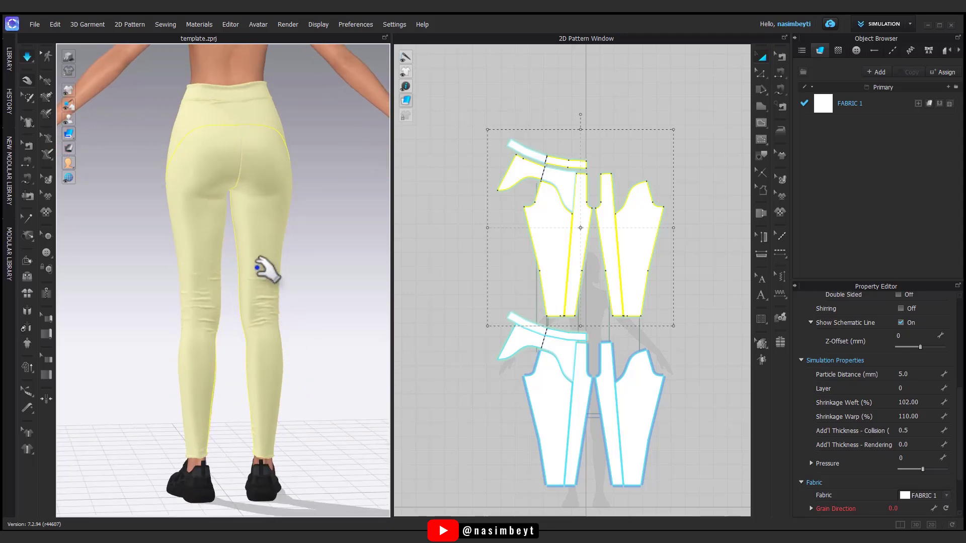
pyautogui.click(214, 141)
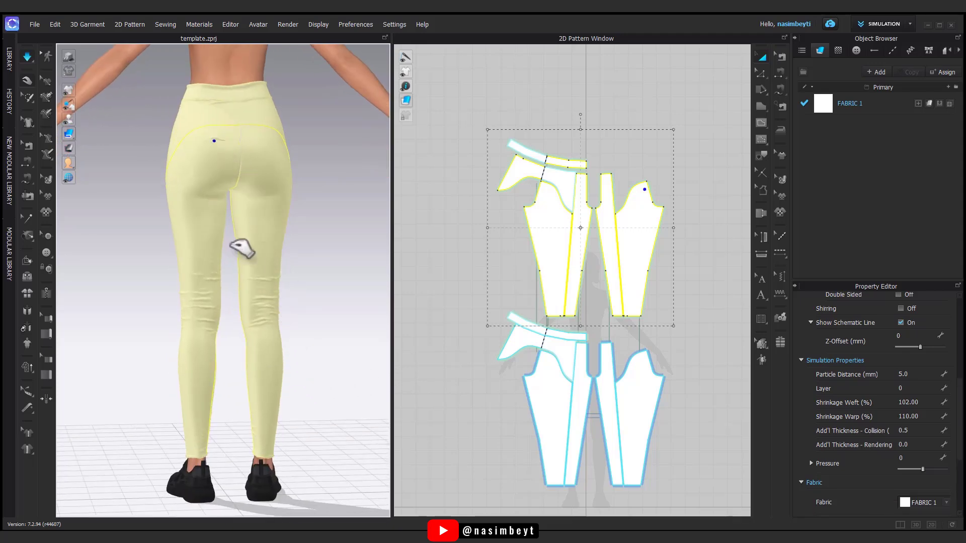
pyautogui.moveTo(242, 247); pyautogui.dragTo(292, 386, button='right')
pyautogui.click(349, 345)
pyautogui.moveTo(292, 387); pyautogui.dragTo(309, 385, button='middle')
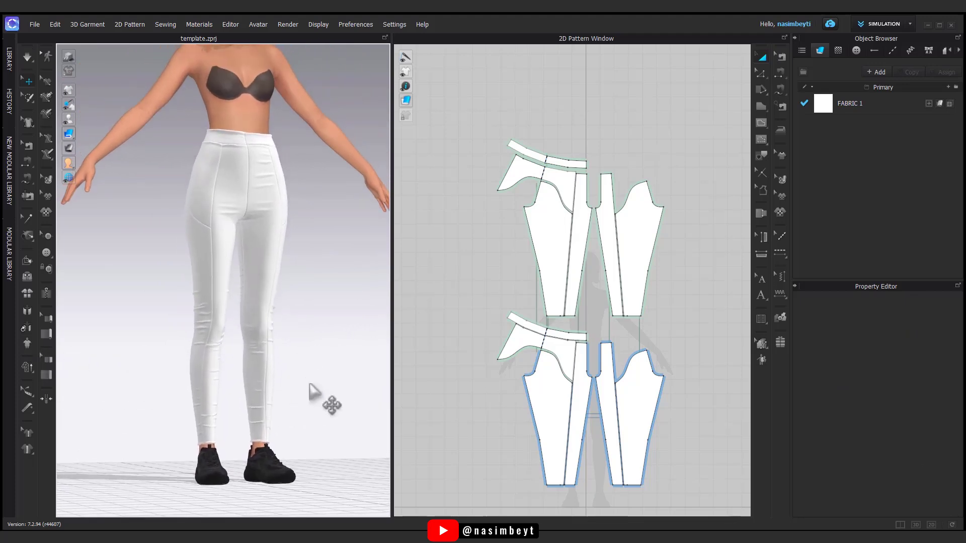
pyautogui.moveTo(305, 379); pyautogui.dragTo(350, 382, button='right')
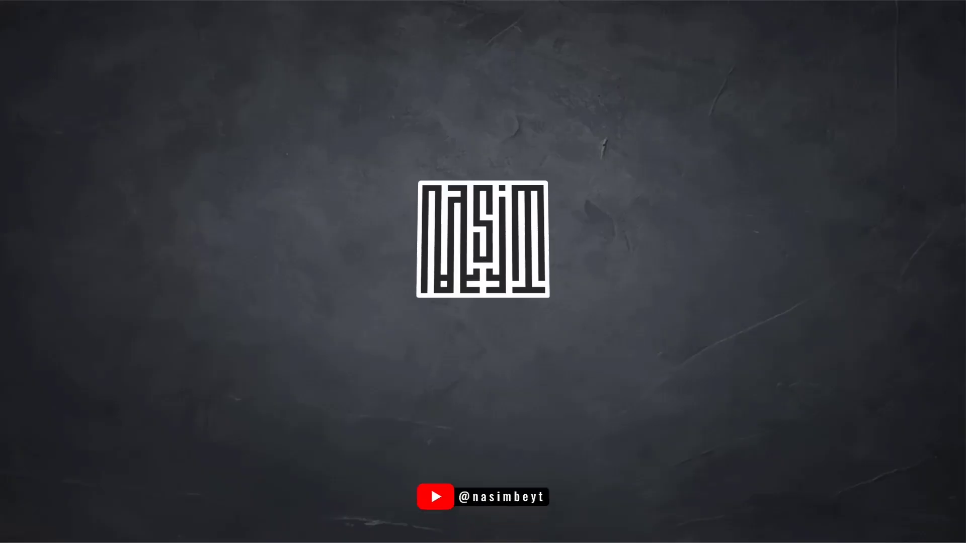